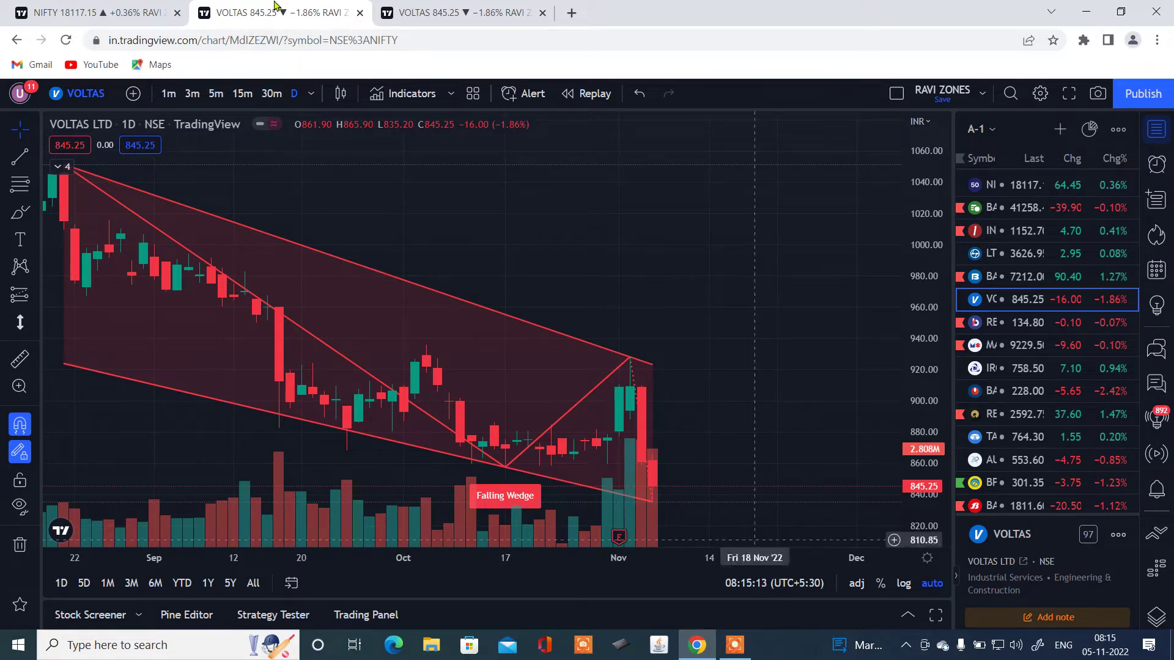
Zoom and pan the VOLTAS daily chart to bring the Falling Wedge into view
{"action": "scroll", "coordinate": [452, 286], "scroll_direction": "down", "scroll_amount": 2}
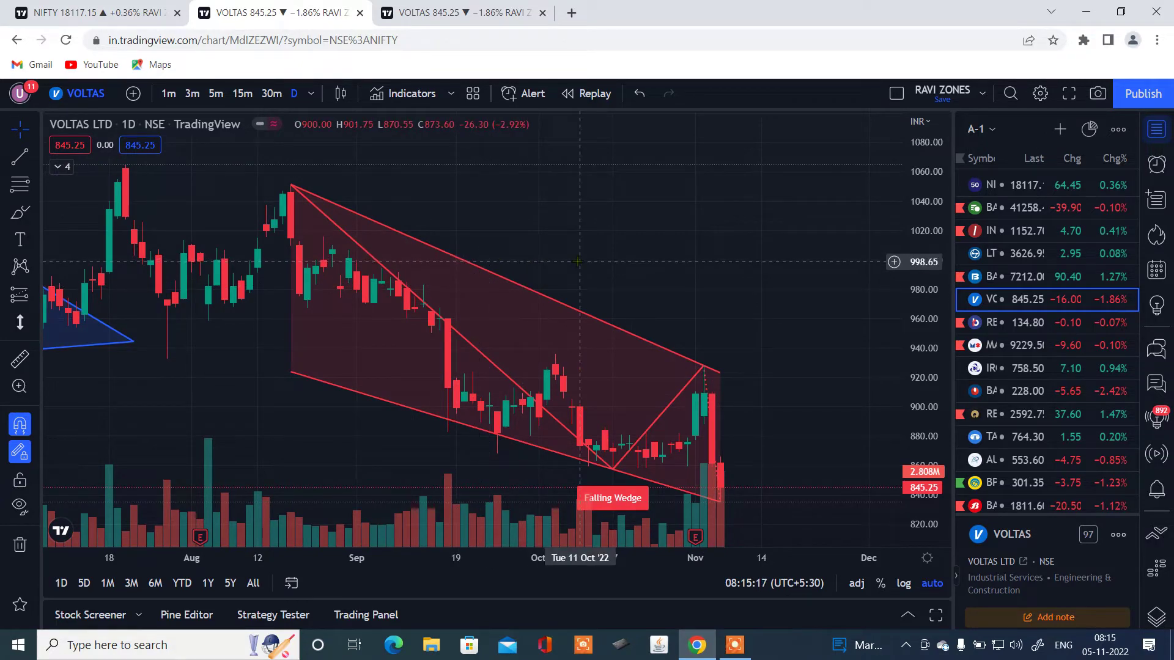
{"action": "scroll", "coordinate": [578, 263], "scroll_direction": "up", "scroll_amount": 2}
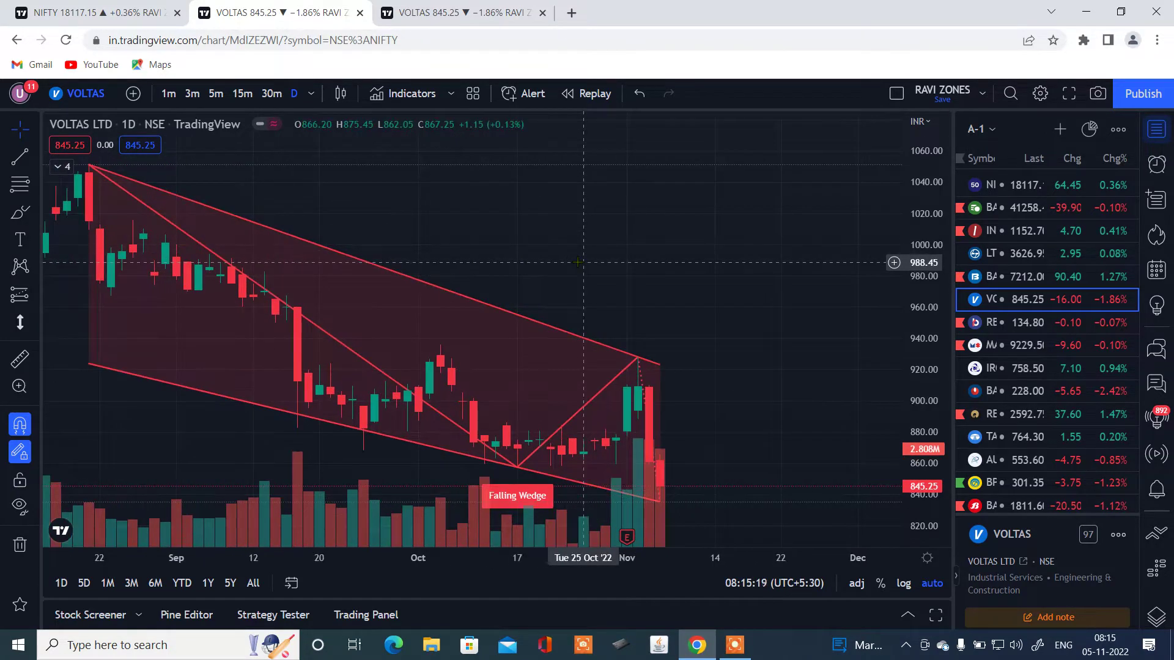
{"action": "scroll", "coordinate": [577, 263], "scroll_direction": "down", "scroll_amount": 2}
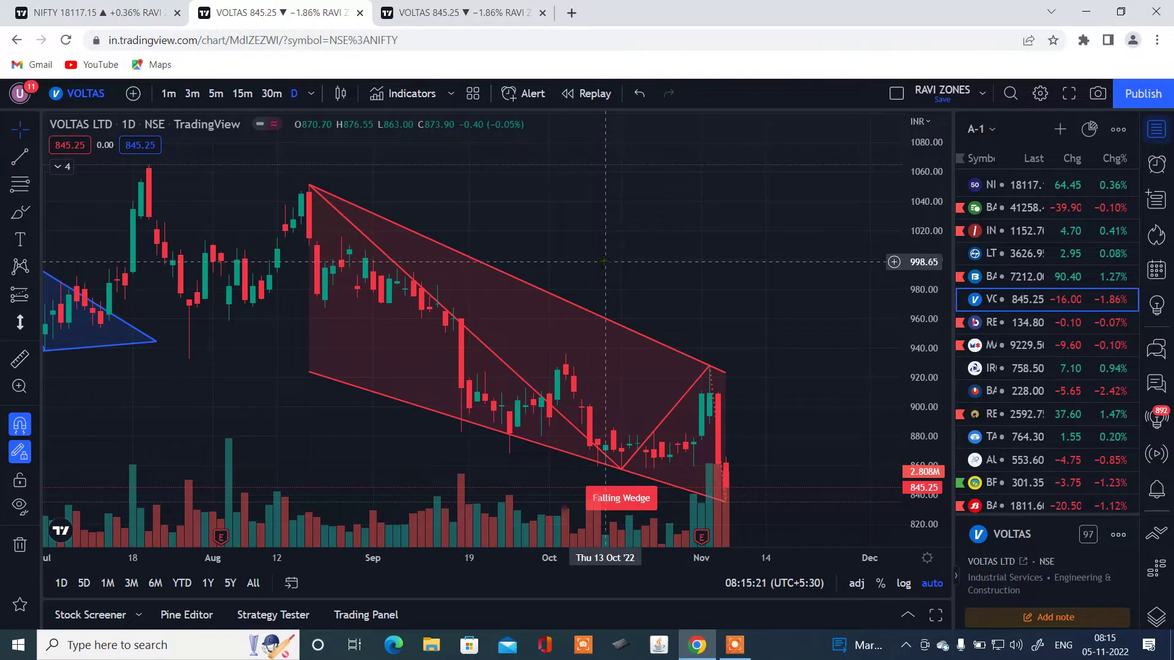
{"action": "scroll", "coordinate": [604, 261], "scroll_direction": "down", "scroll_amount": 1}
{"action": "scroll", "coordinate": [670, 258], "scroll_direction": "up", "scroll_amount": 2}
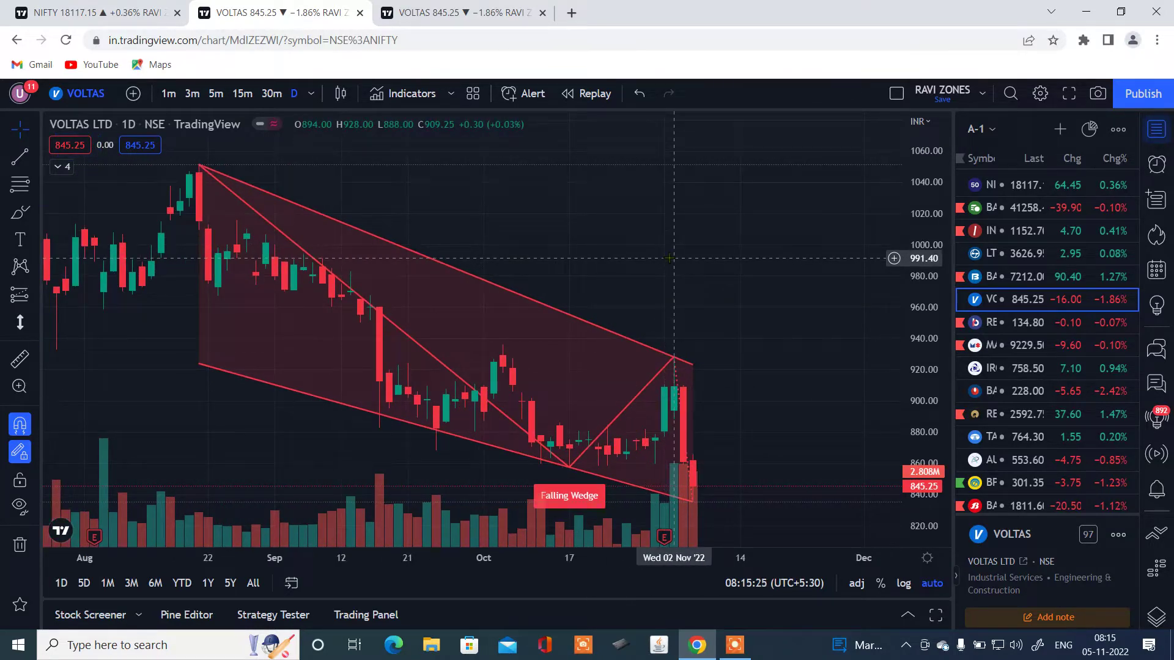
{"action": "left_click_drag", "start_coordinate": [644, 245], "coordinate": [732, 252]}
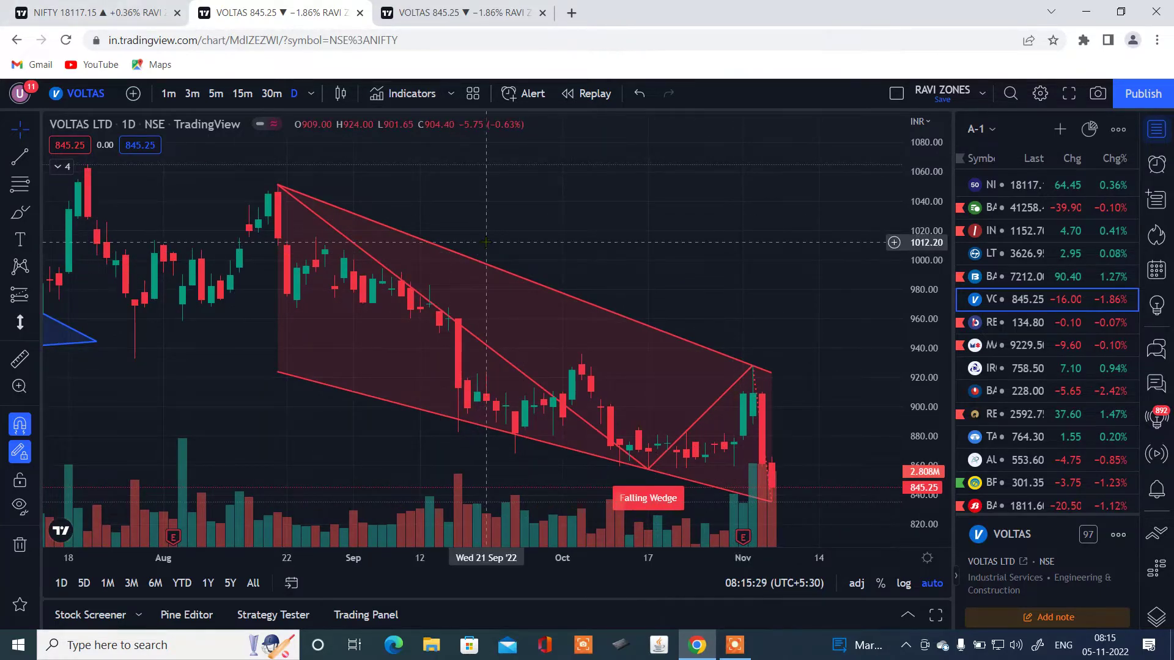
{"action": "scroll", "coordinate": [486, 249], "scroll_direction": "down", "scroll_amount": 2}
{"action": "scroll", "coordinate": [495, 249], "scroll_direction": "up", "scroll_amount": 2}
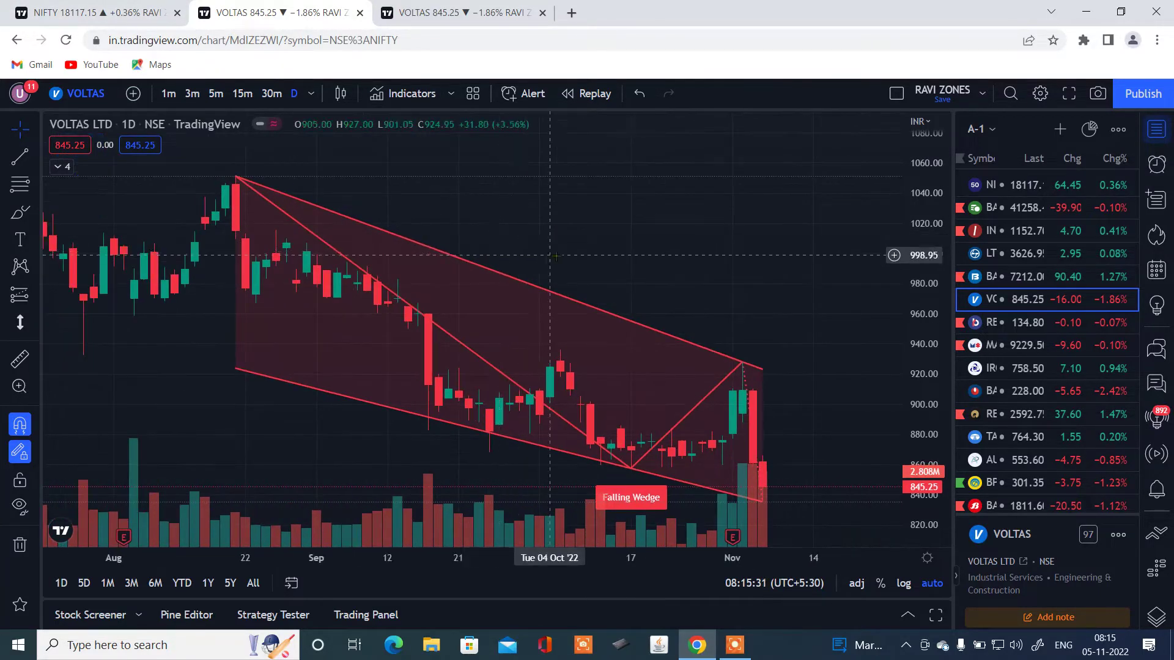
{"action": "scroll", "coordinate": [550, 255], "scroll_direction": "up", "scroll_amount": 1}
{"action": "scroll", "coordinate": [558, 256], "scroll_direction": "down", "scroll_amount": 1}
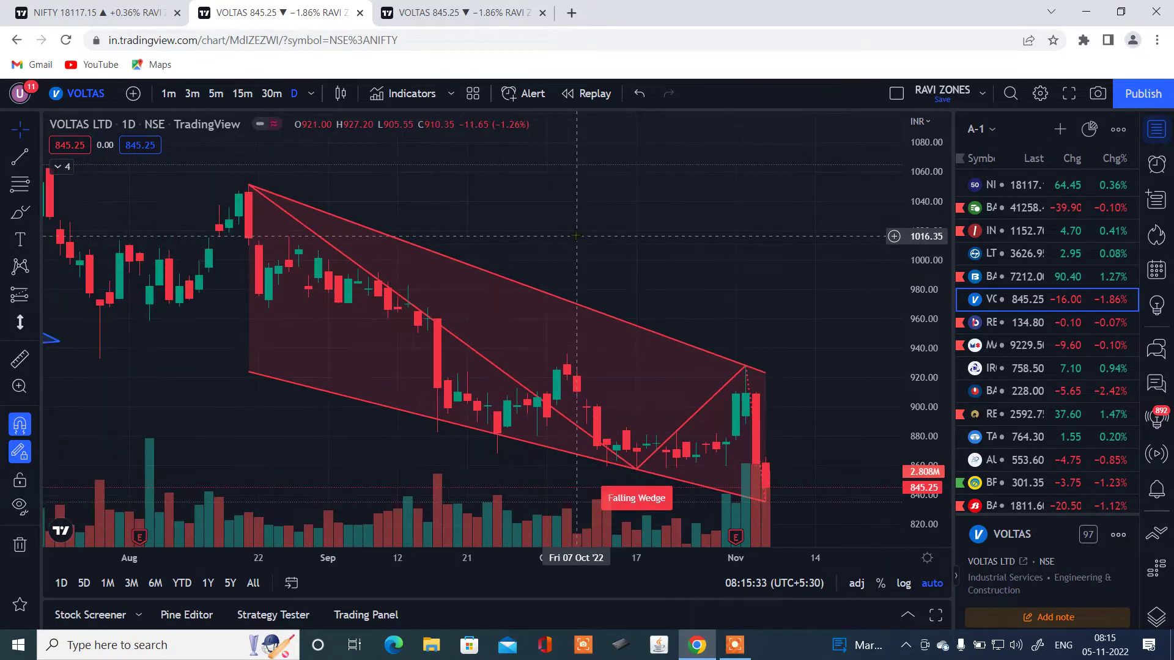
{"action": "left_click_drag", "start_coordinate": [643, 240], "coordinate": [409, 229]}
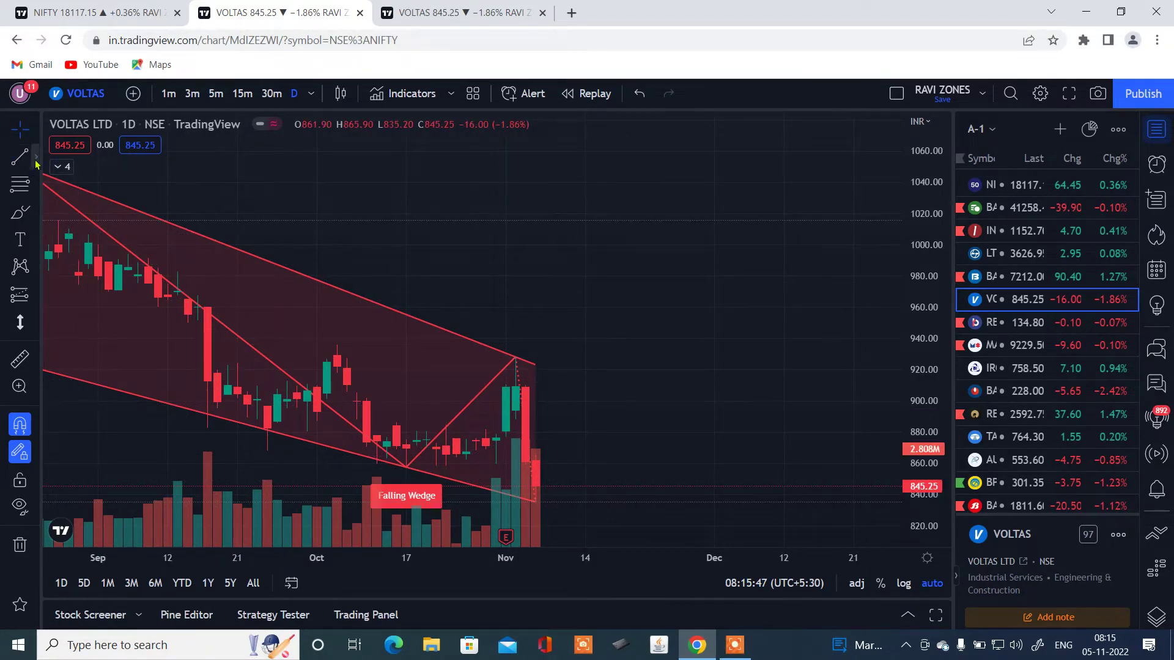
Draw a horizontal line at 921.90 and delete the stray line at 897.95
{"action": "left_click", "coordinate": [35, 159]}
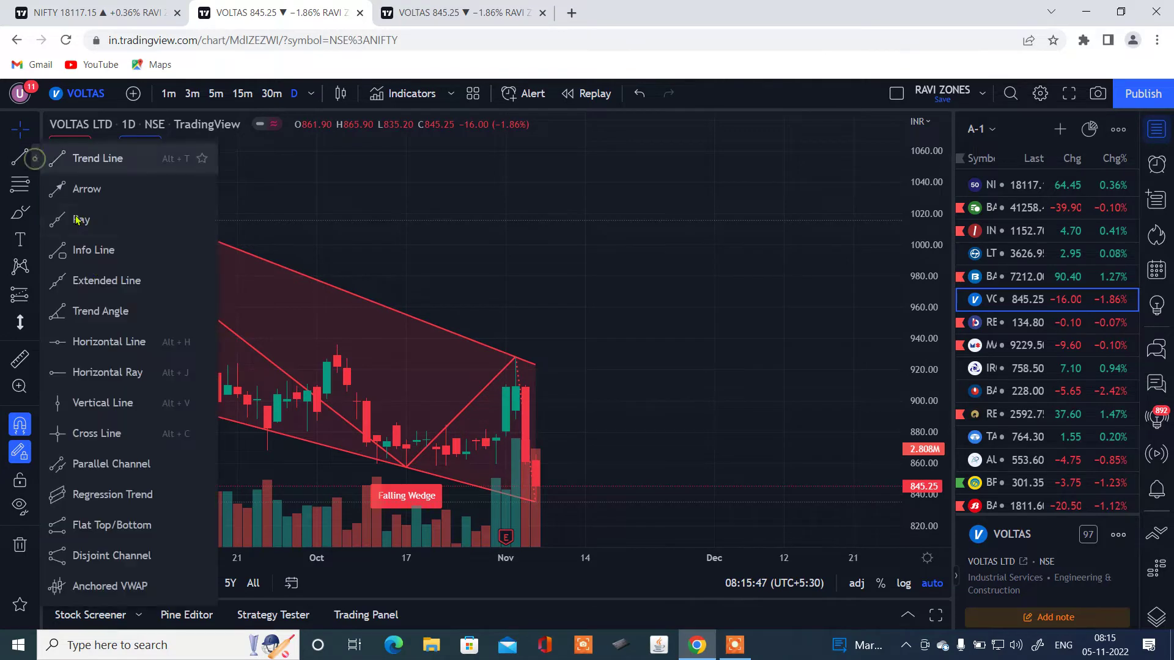
{"action": "left_click", "coordinate": [176, 352]}
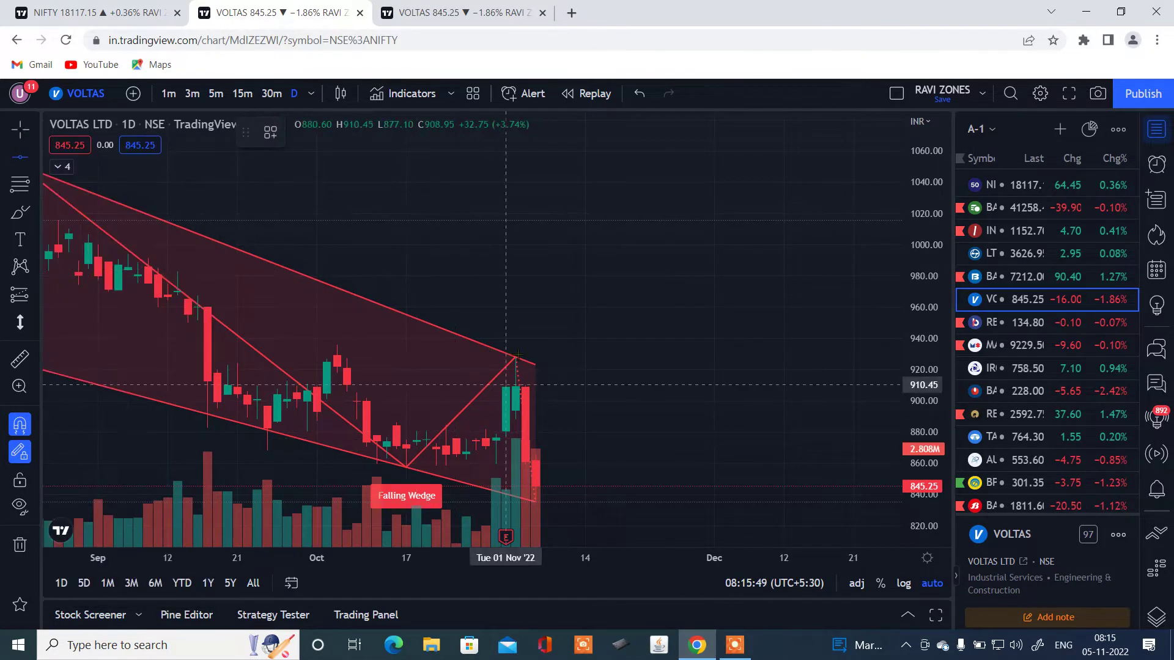
{"action": "left_click", "coordinate": [572, 366]}
{"action": "left_click", "coordinate": [472, 404]}
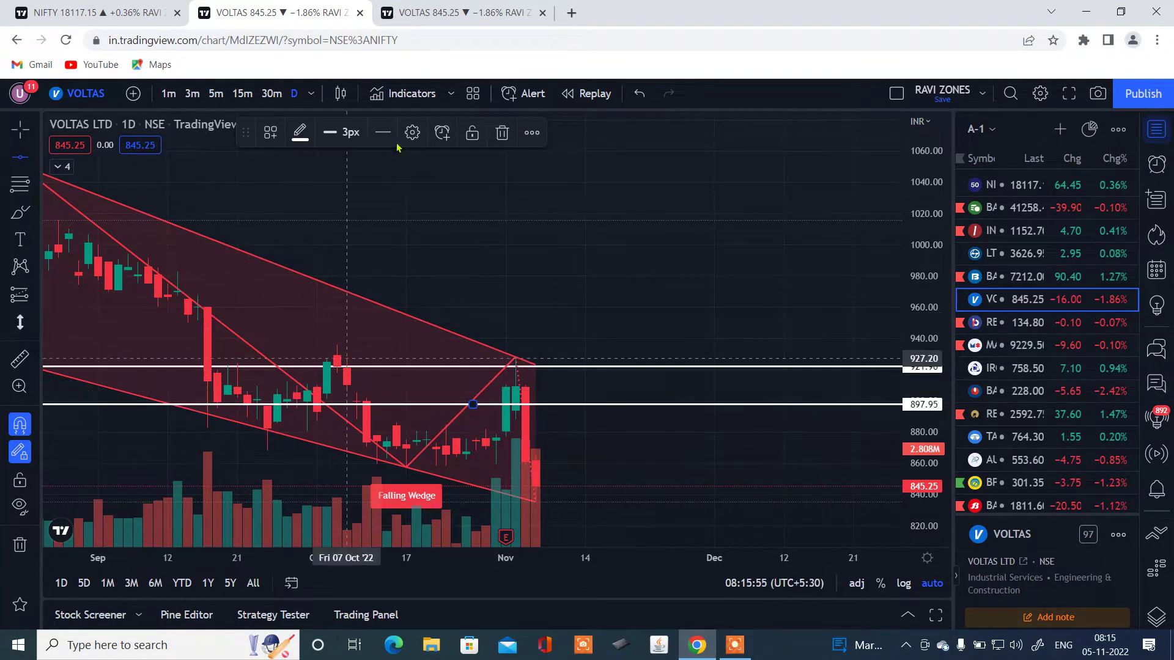
{"action": "left_click", "coordinate": [502, 133]}
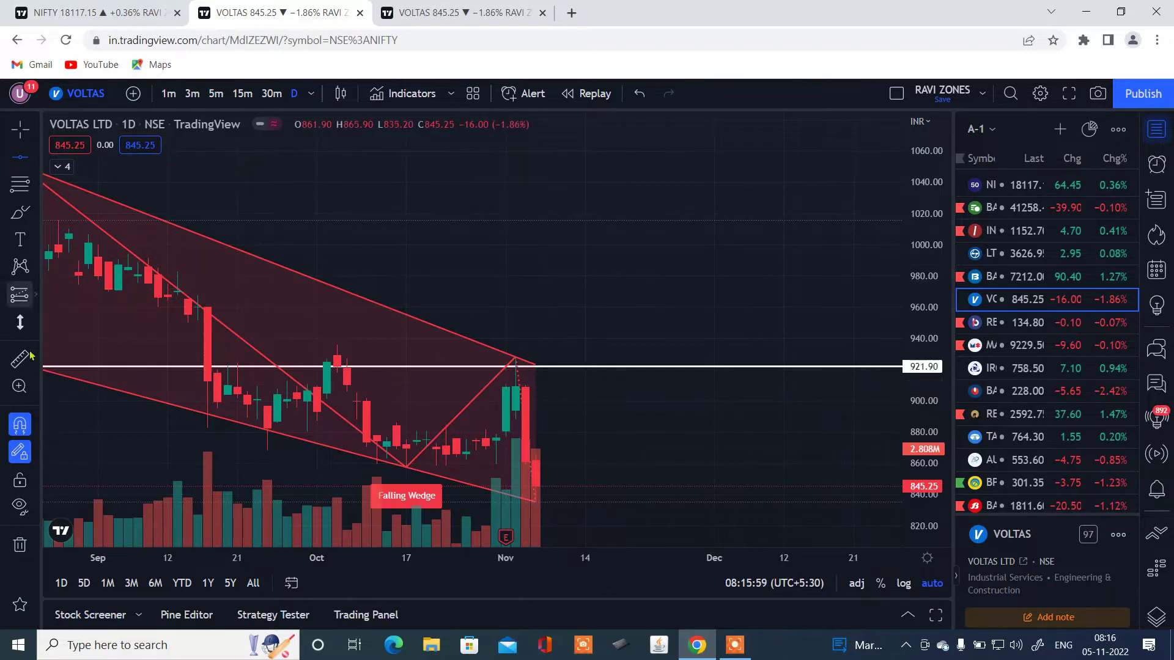
{"action": "mouse_move", "coordinate": [446, 454]}
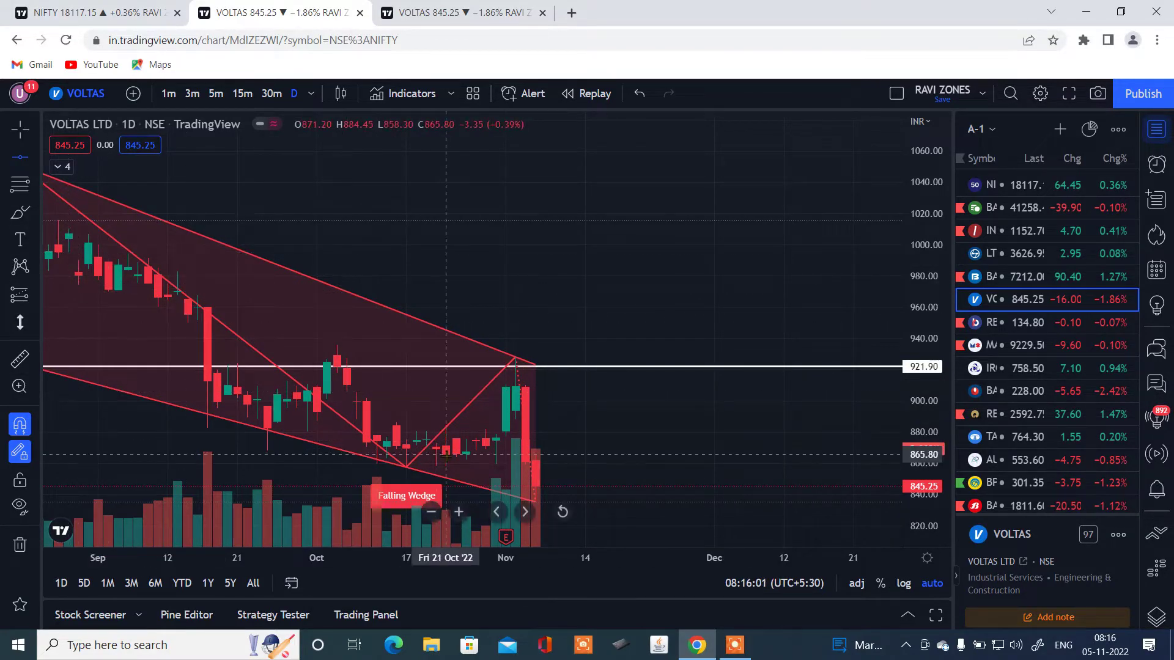
Remove the extra horizontal line at 878.40, keeping only the 921.90 level
{"action": "scroll", "coordinate": [637, 333], "scroll_direction": "down", "scroll_amount": 3}
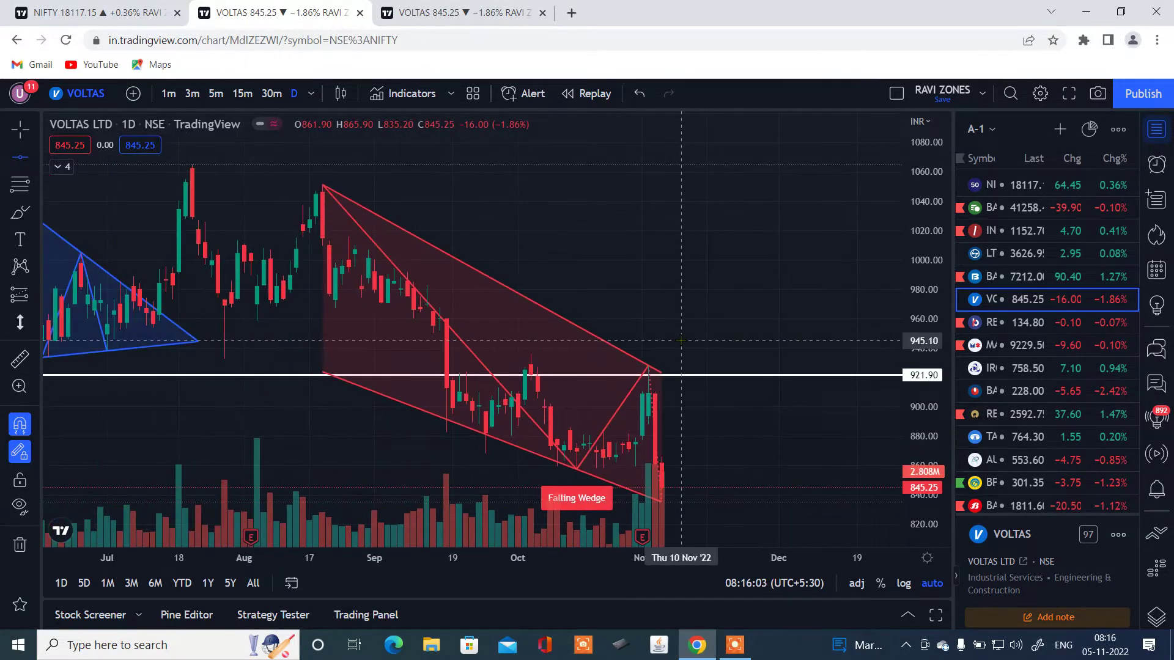
{"action": "scroll", "coordinate": [679, 341], "scroll_direction": "up", "scroll_amount": 2}
{"action": "scroll", "coordinate": [679, 342], "scroll_direction": "up", "scroll_amount": 1}
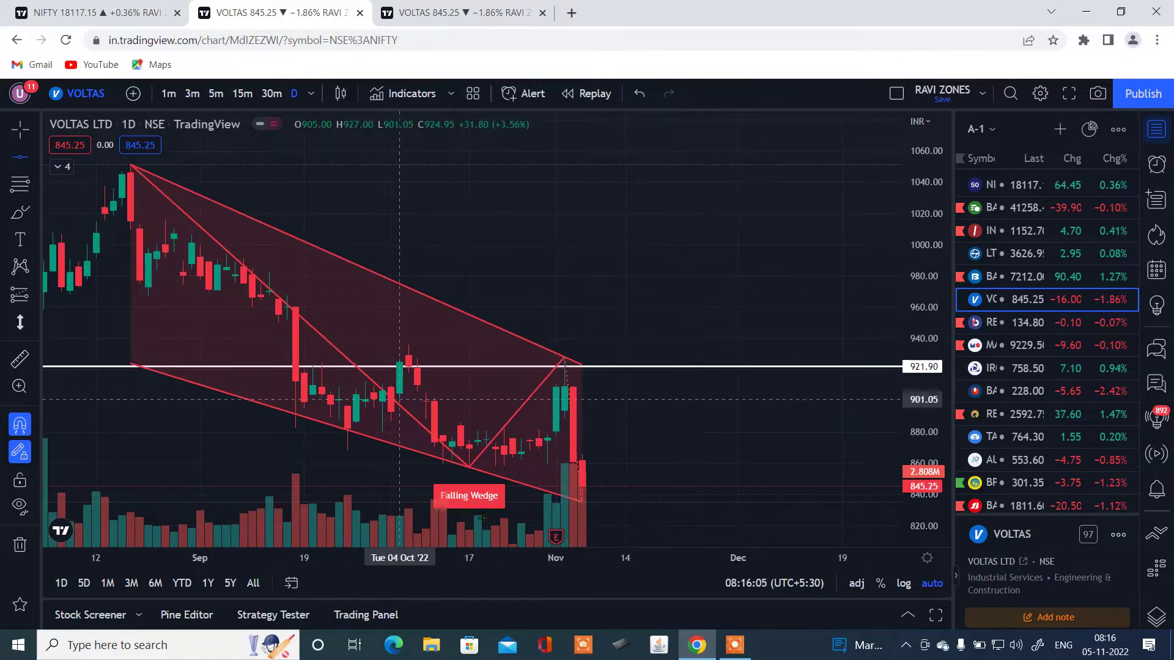
{"action": "left_click", "coordinate": [660, 433]}
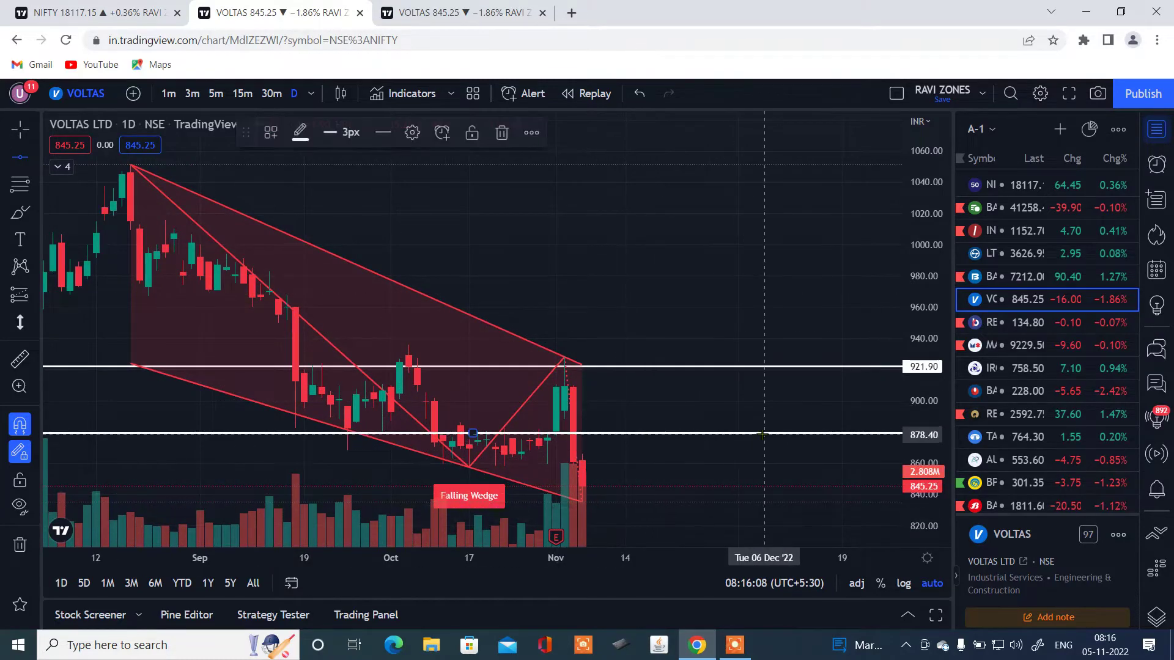
{"action": "left_click", "coordinate": [502, 132]}
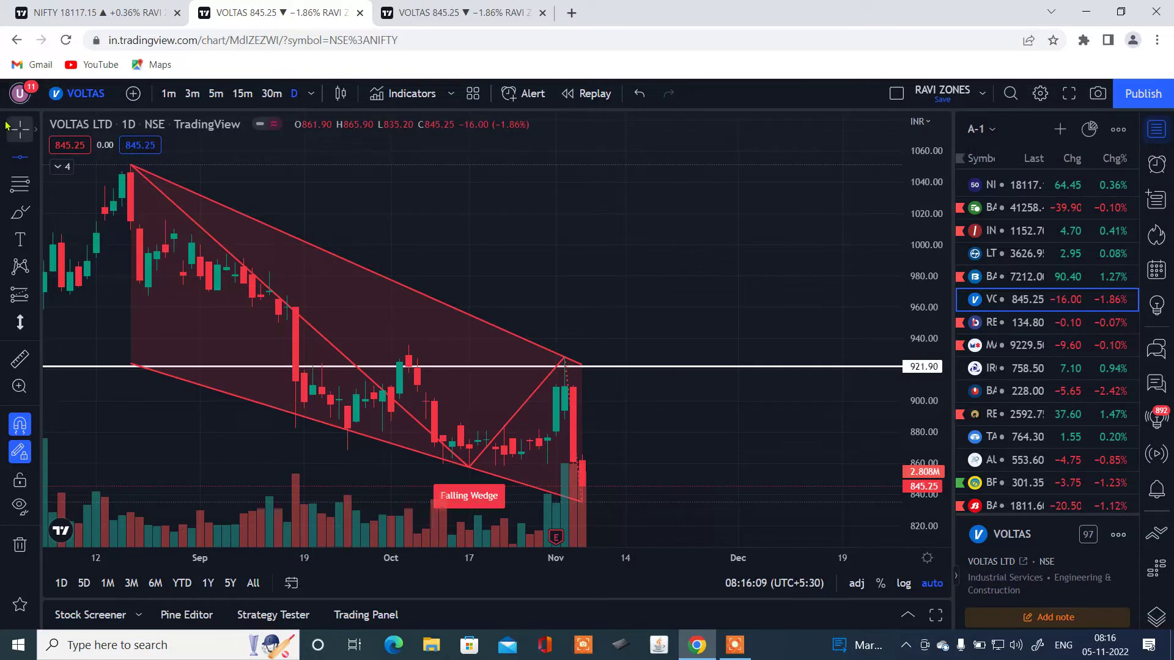
{"action": "left_click_drag", "start_coordinate": [584, 507], "coordinate": [660, 512]}
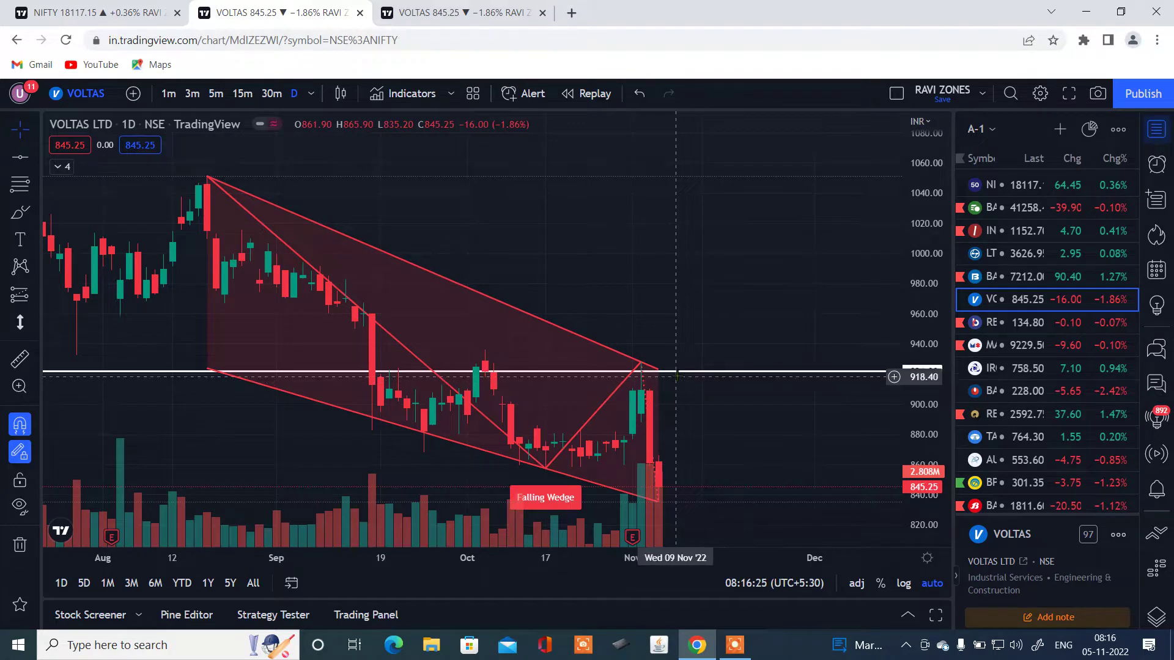
Switch VOLTAS to 30m candles and adjust zoom so the 921.90 line sits above recent prices
{"action": "scroll", "coordinate": [694, 321], "scroll_direction": "down", "scroll_amount": 1}
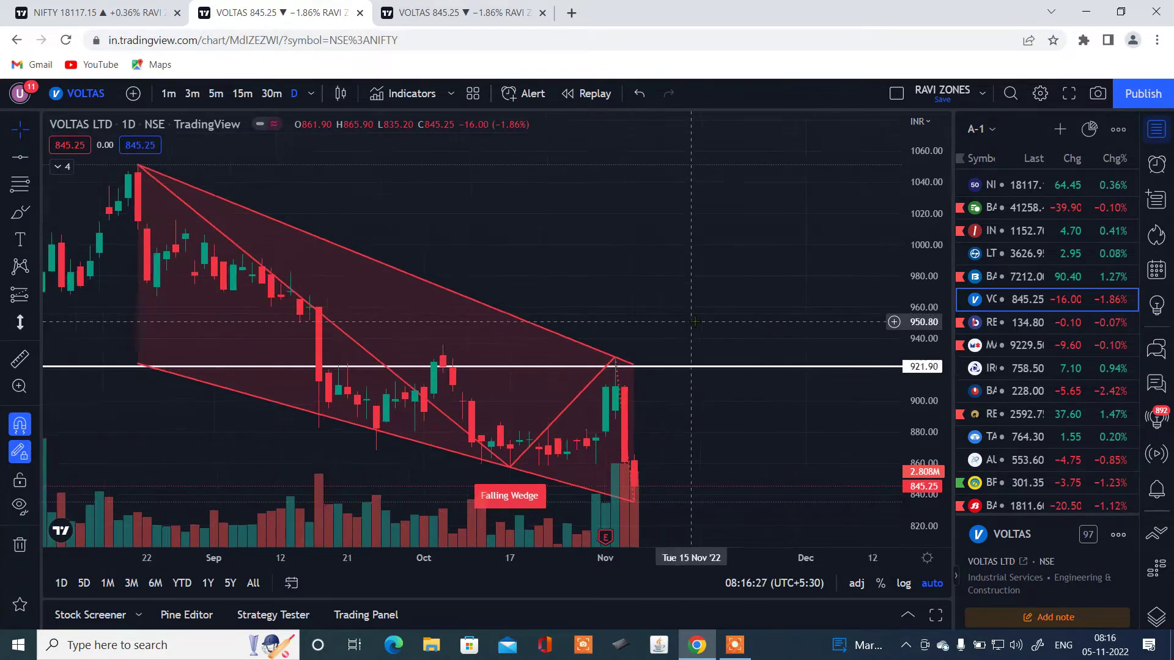
{"action": "scroll", "coordinate": [694, 321], "scroll_direction": "down", "scroll_amount": 1}
{"action": "scroll", "coordinate": [694, 321], "scroll_direction": "down", "scroll_amount": 1}
{"action": "scroll", "coordinate": [694, 321], "scroll_direction": "down", "scroll_amount": 1}
{"action": "scroll", "coordinate": [695, 321], "scroll_direction": "up", "scroll_amount": 1}
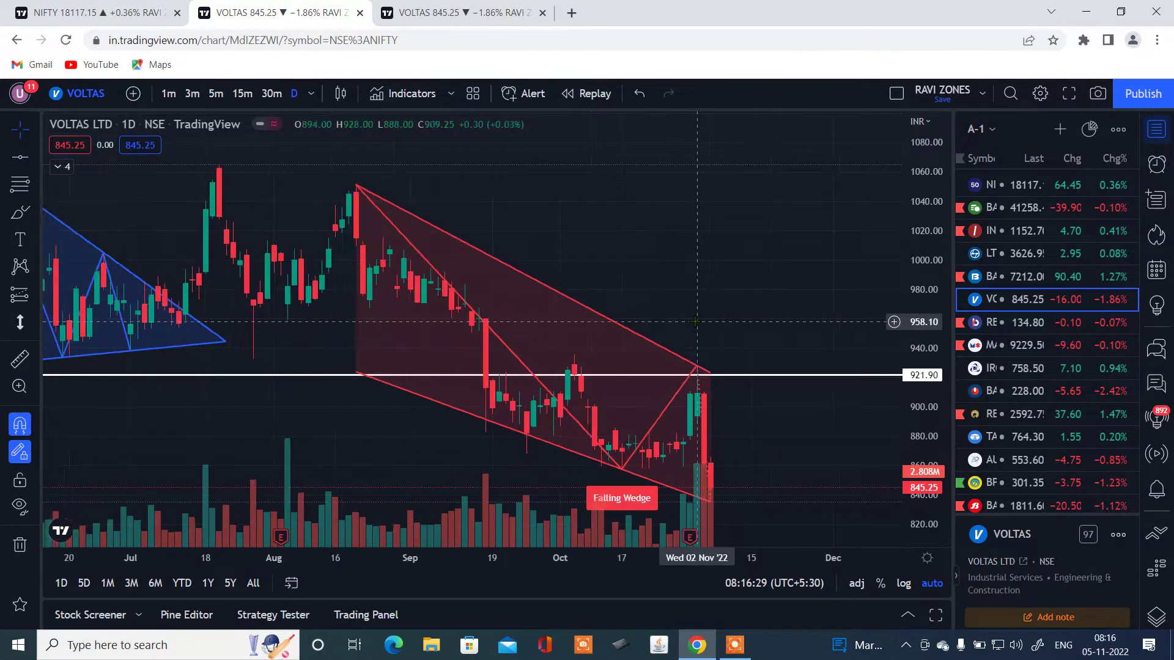
{"action": "scroll", "coordinate": [694, 321], "scroll_direction": "up", "scroll_amount": 2}
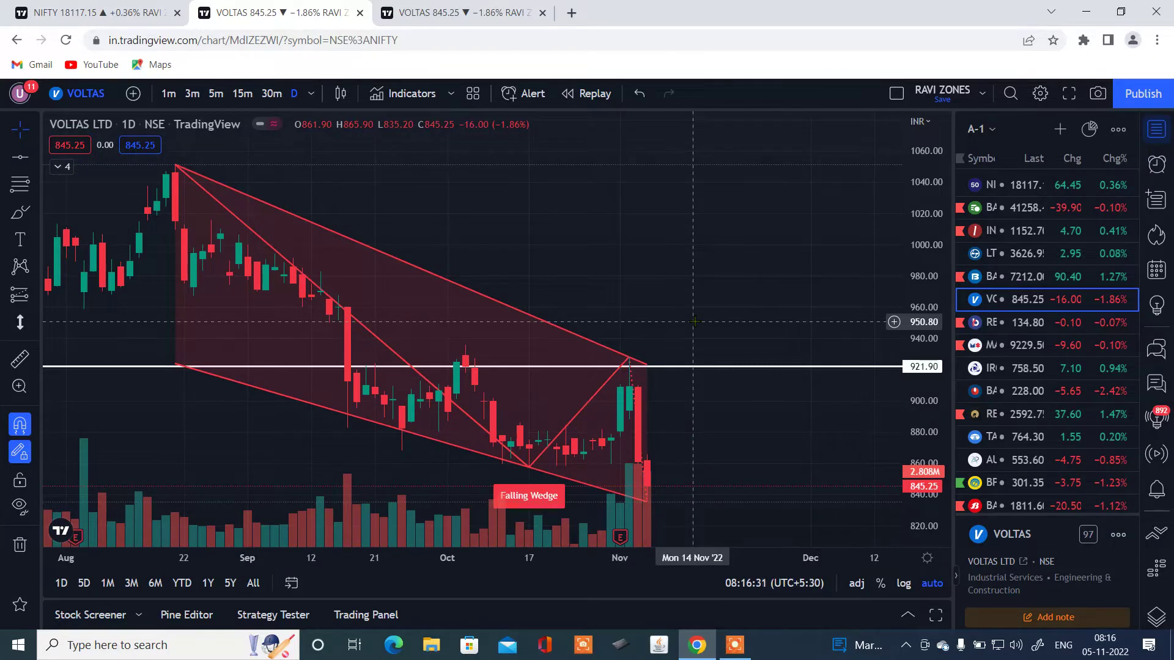
{"action": "left_click", "coordinate": [271, 93]}
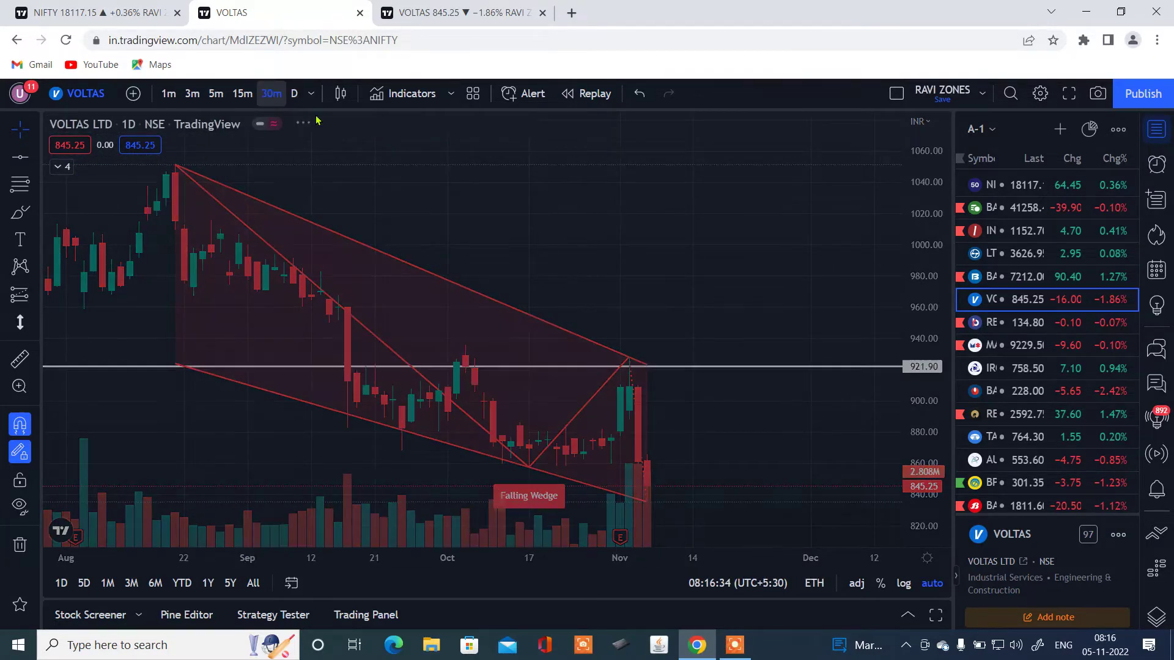
{"action": "scroll", "coordinate": [614, 309], "scroll_direction": "up", "scroll_amount": 1}
{"action": "scroll", "coordinate": [614, 310], "scroll_direction": "up", "scroll_amount": 1}
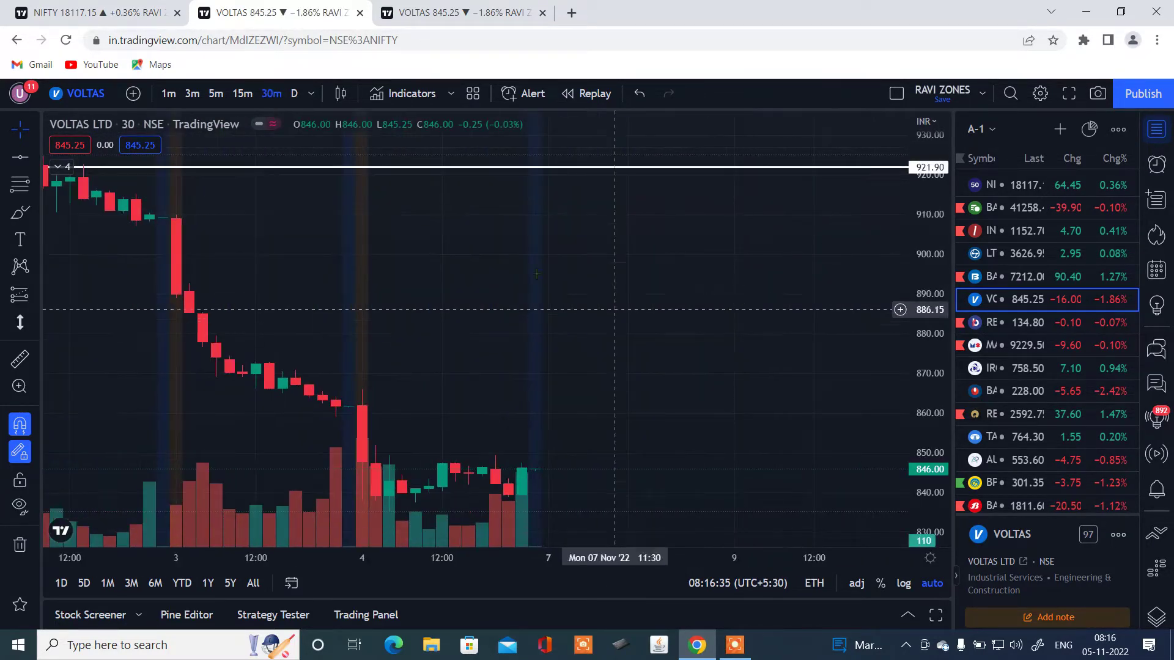
{"action": "scroll", "coordinate": [614, 309], "scroll_direction": "down", "scroll_amount": 2}
{"action": "scroll", "coordinate": [483, 300], "scroll_direction": "up", "scroll_amount": 1}
{"action": "scroll", "coordinate": [490, 297], "scroll_direction": "up", "scroll_amount": 1}
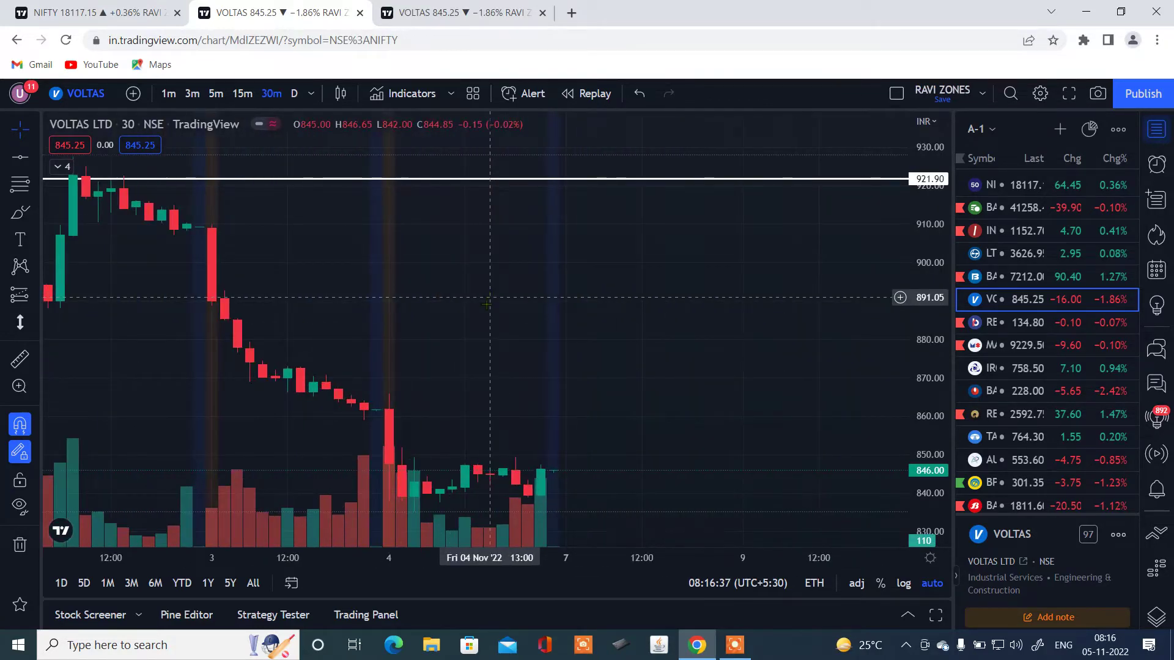
Switch to the third VOLTAS tab and pan across its Top 1/2 and Bottom 1/2 drawings
{"action": "key", "text": "ctrl+Tab"}
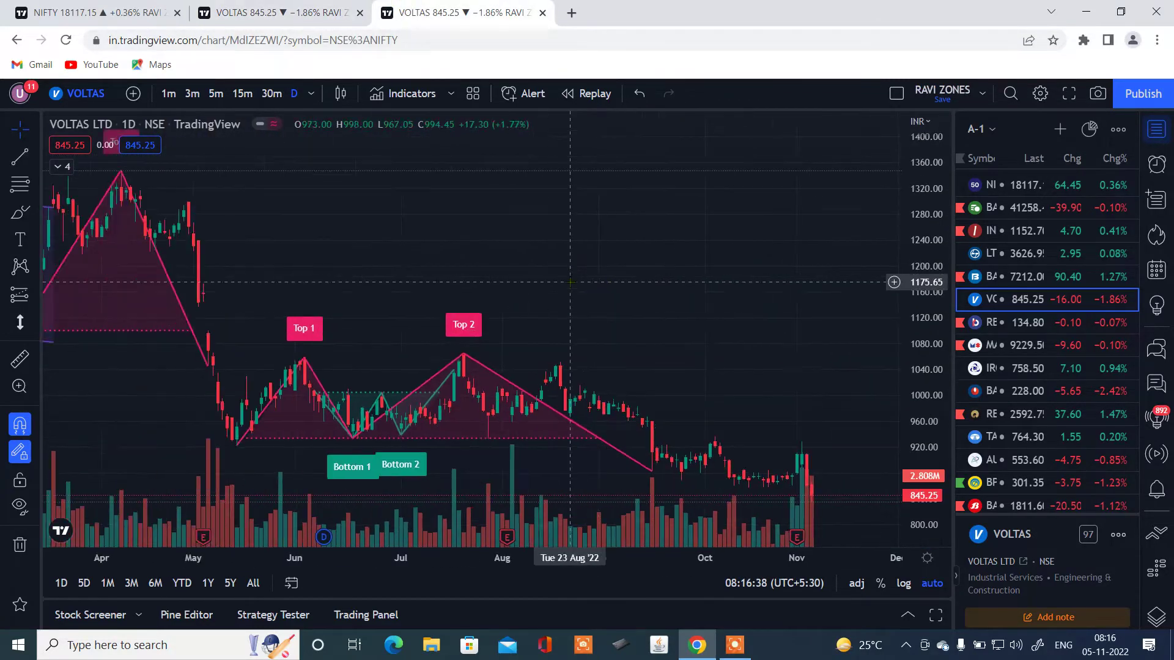
{"action": "scroll", "coordinate": [570, 282], "scroll_direction": "left", "scroll_amount": 2}
{"action": "scroll", "coordinate": [570, 282], "scroll_direction": "left", "scroll_amount": 2}
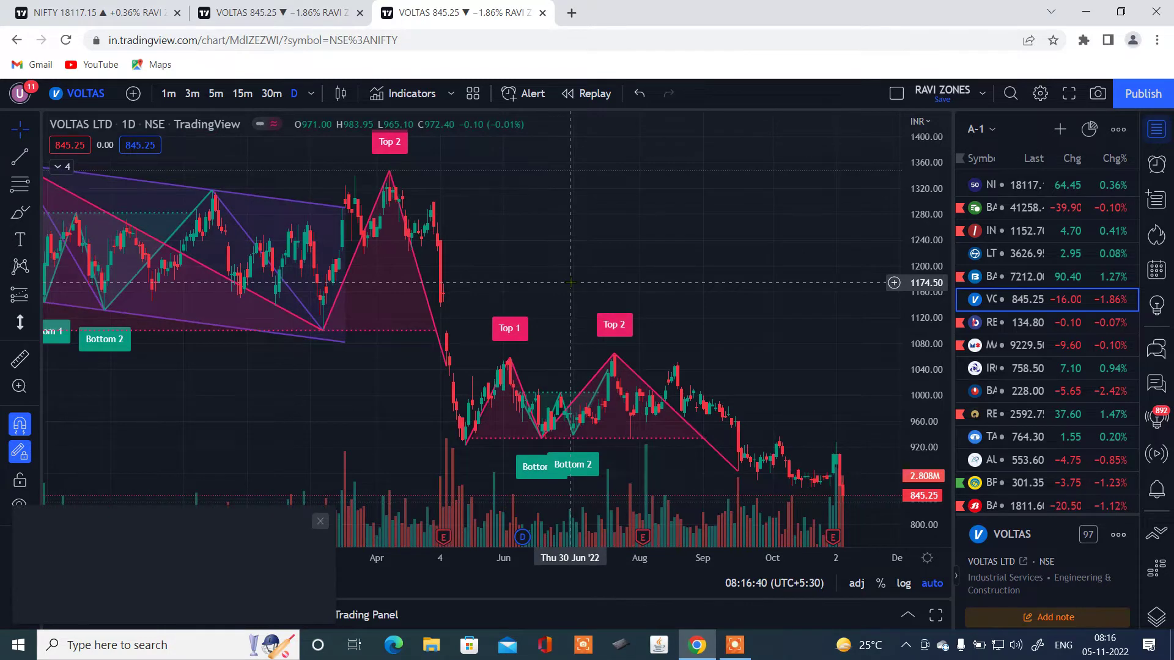
{"action": "scroll", "coordinate": [571, 281], "scroll_direction": "right", "scroll_amount": 2}
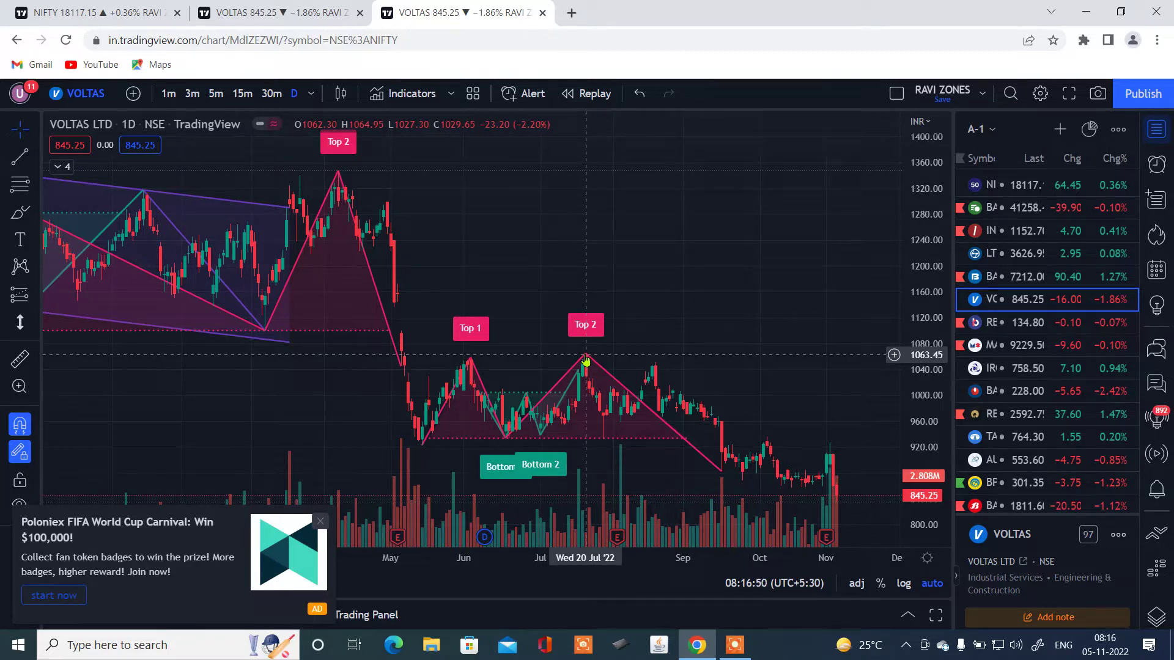
{"action": "scroll", "coordinate": [586, 361], "scroll_direction": "right", "scroll_amount": 5}
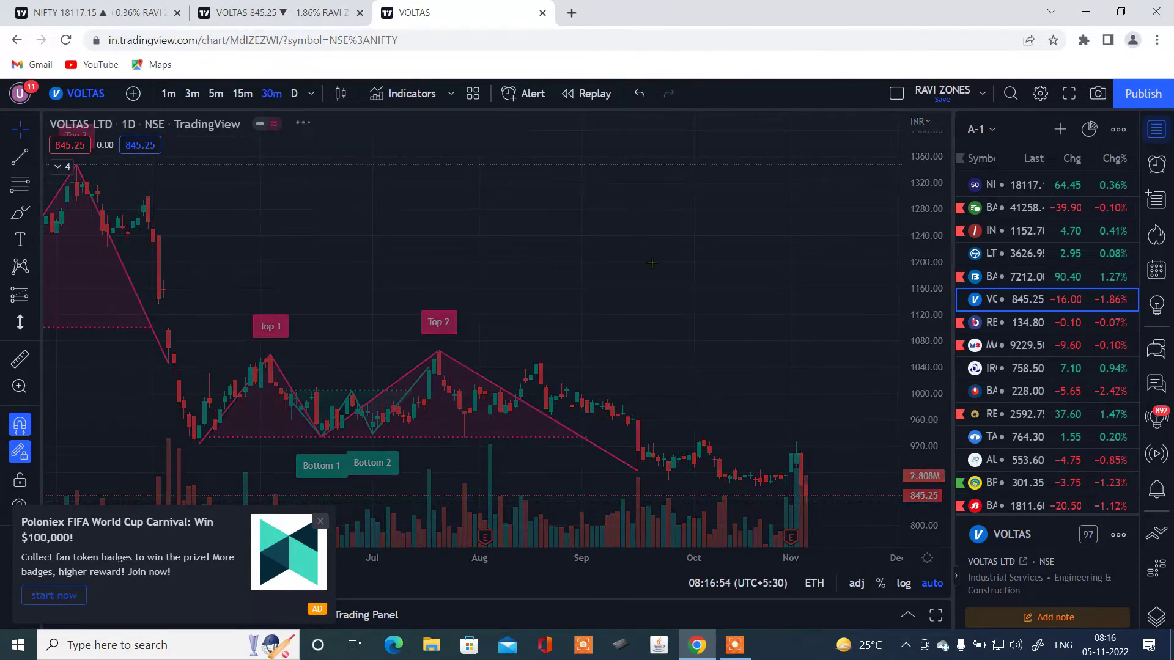
Zoom into the 30-minute chart and pan so Bottom 2 and the newest candles fill the view
{"action": "scroll", "coordinate": [747, 284], "scroll_direction": "left", "scroll_amount": 5}
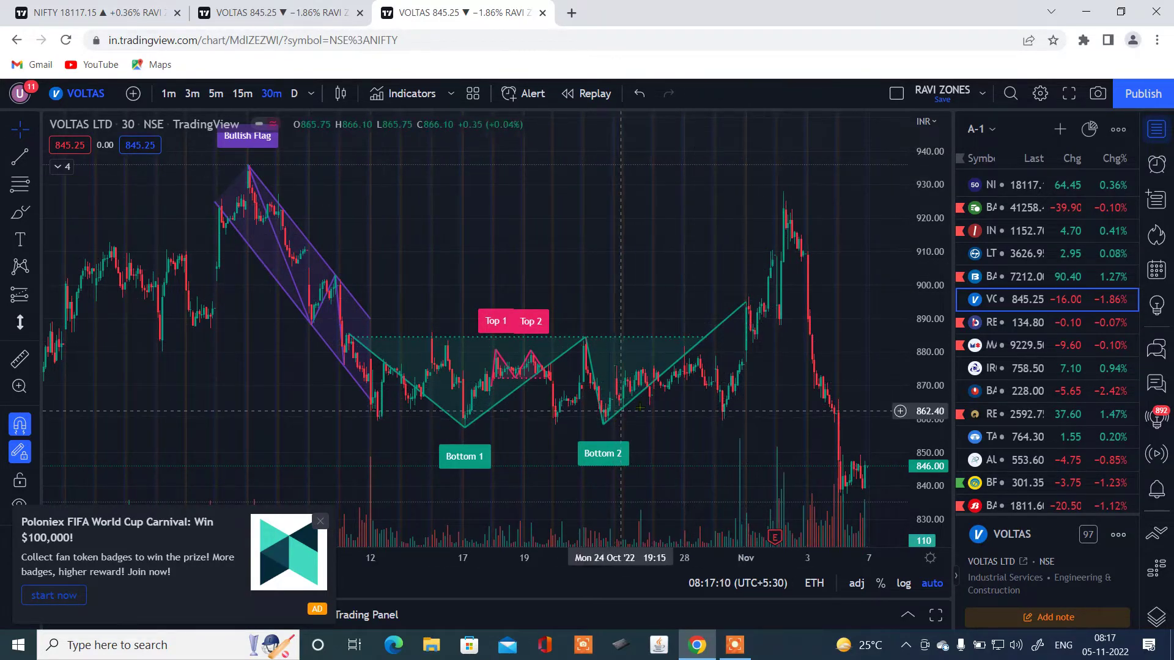
{"action": "scroll", "coordinate": [621, 410], "scroll_direction": "up", "scroll_amount": 2}
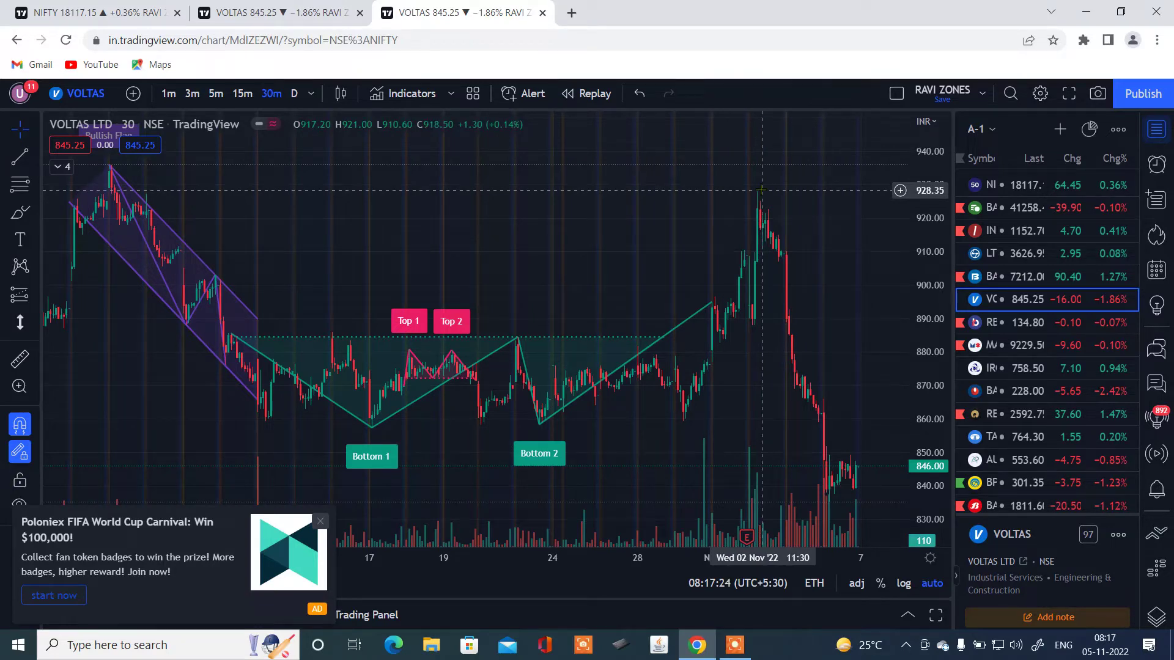
{"action": "scroll", "coordinate": [761, 190], "scroll_direction": "down", "scroll_amount": 3}
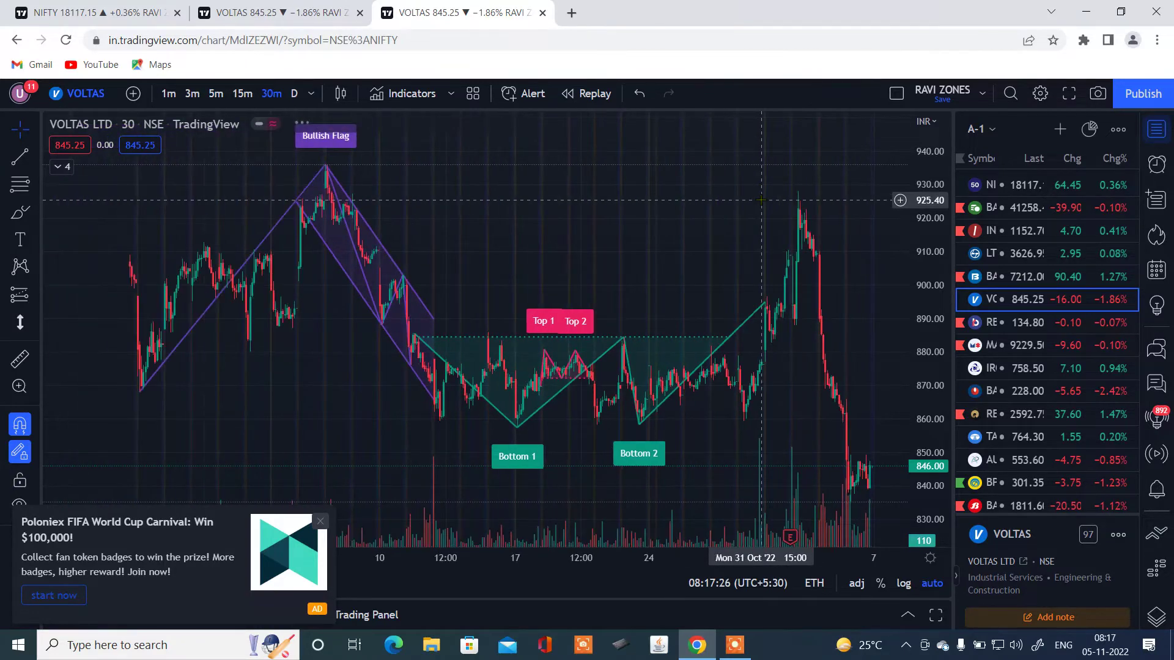
{"action": "scroll", "coordinate": [761, 196], "scroll_direction": "up", "scroll_amount": 5}
{"action": "scroll", "coordinate": [761, 200], "scroll_direction": "up", "scroll_amount": 2}
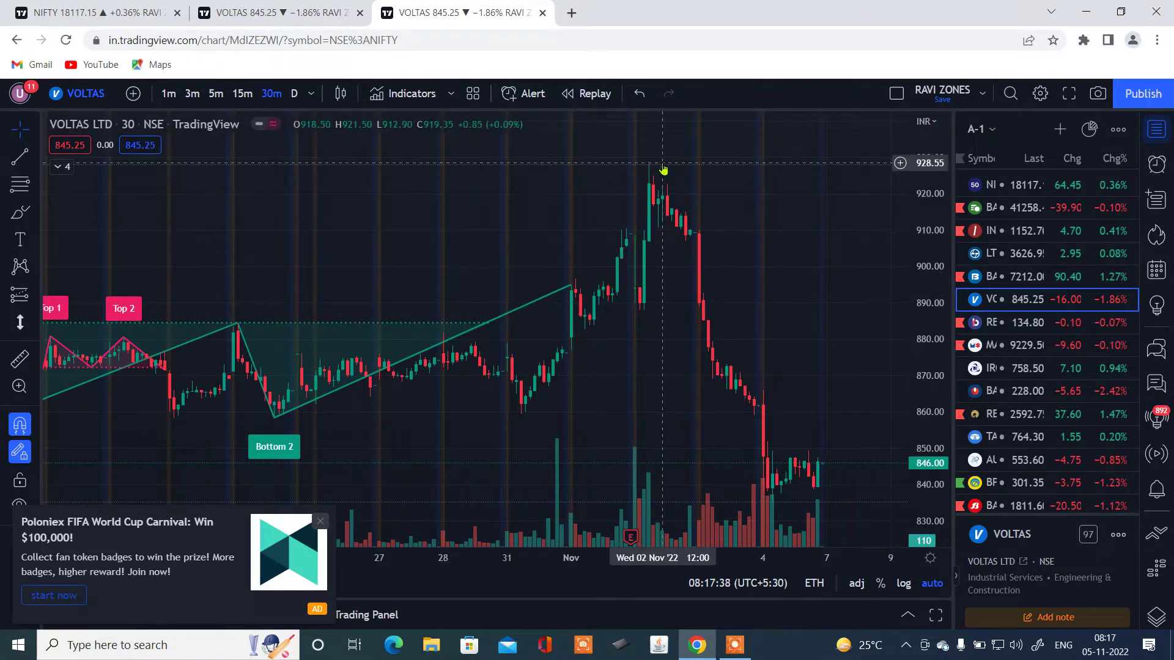
{"action": "scroll", "coordinate": [807, 324], "scroll_direction": "up", "scroll_amount": 1}
{"action": "scroll", "coordinate": [810, 316], "scroll_direction": "up", "scroll_amount": 1}
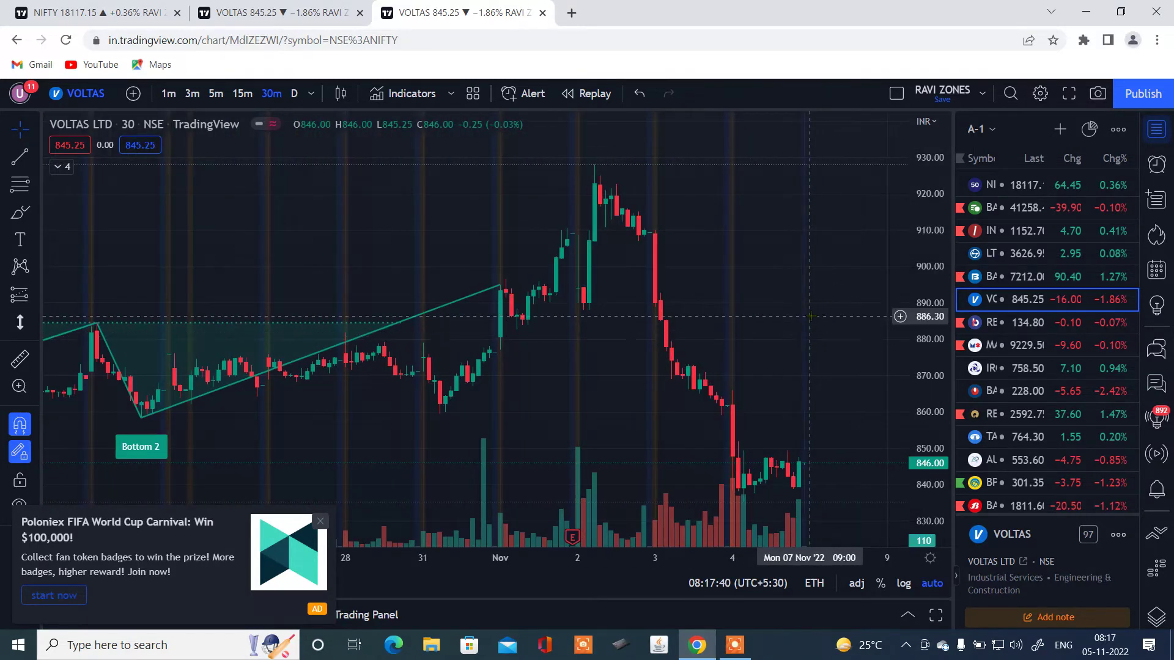
{"action": "left_click_drag", "start_coordinate": [796, 298], "coordinate": [716, 292]}
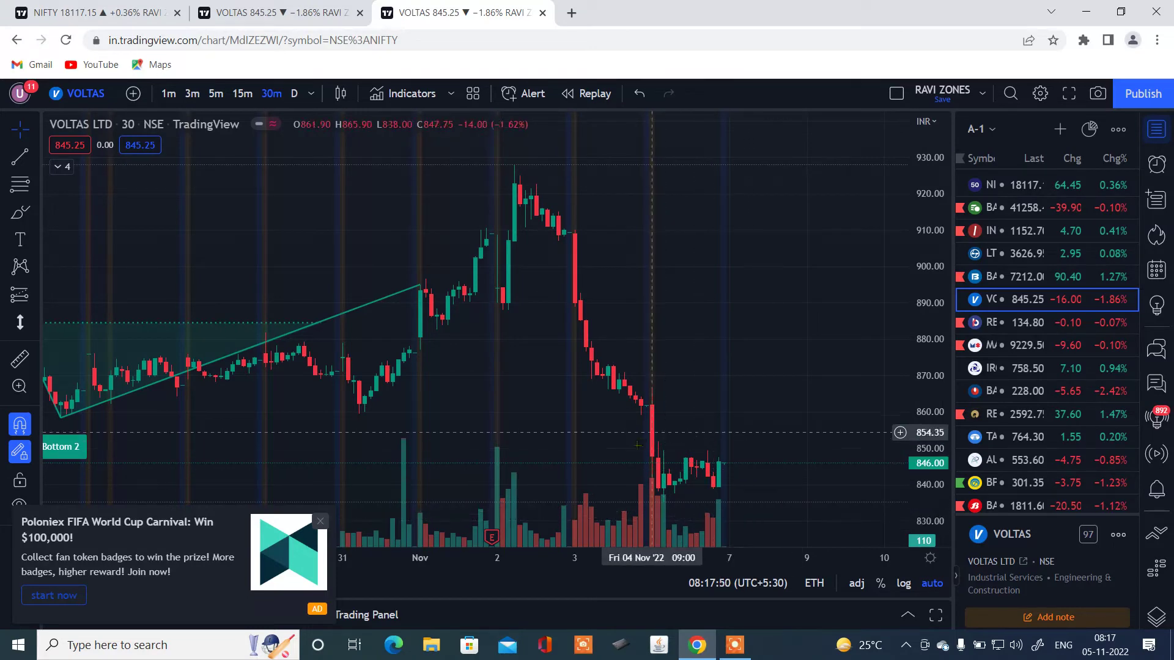
{"action": "scroll", "coordinate": [752, 450], "scroll_direction": "up", "scroll_amount": 1}
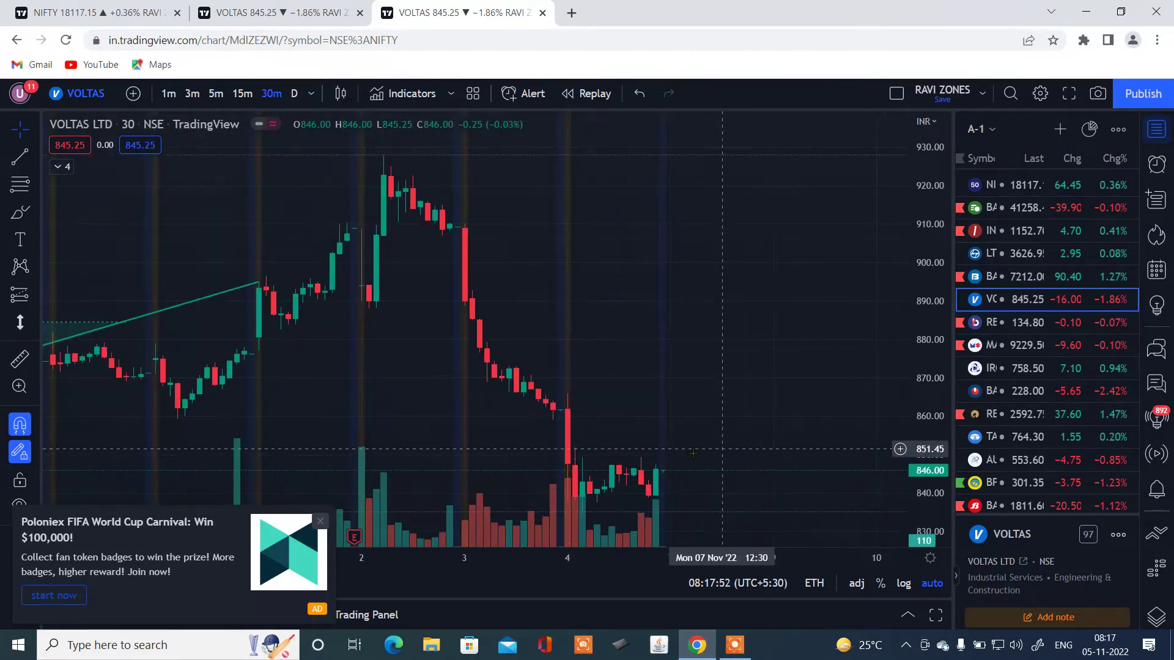
{"action": "scroll", "coordinate": [744, 441], "scroll_direction": "up", "scroll_amount": 1}
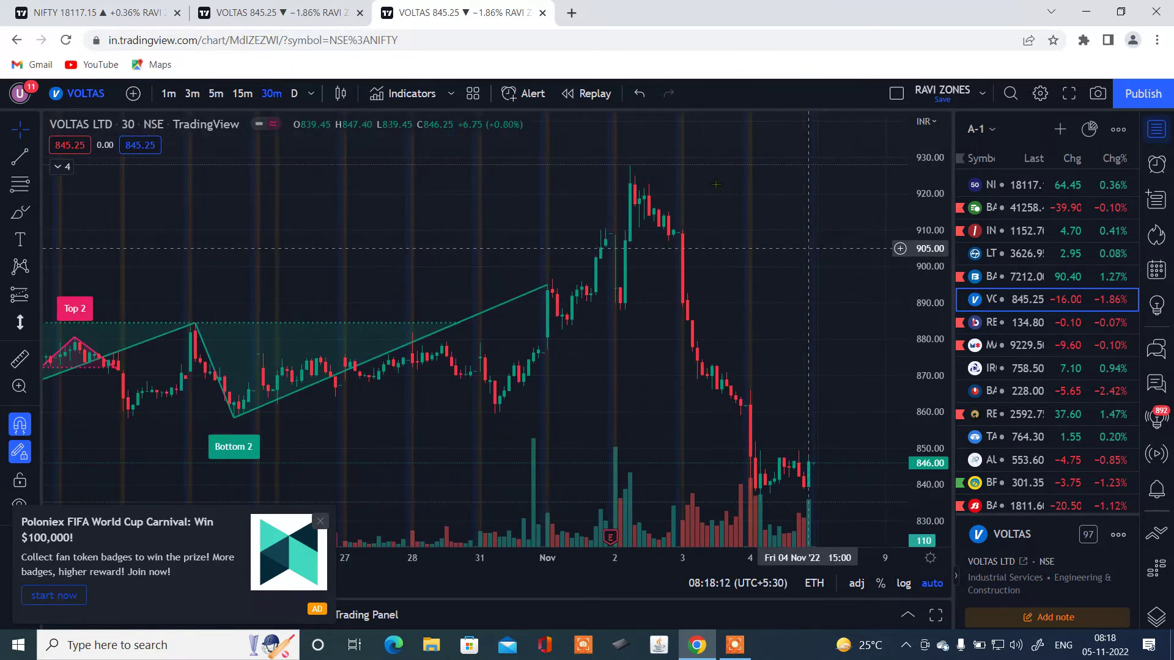
Show the second VOLTAS tab on daily bars, centring the Falling Wedge under 921.90
{"action": "left_click", "coordinate": [327, 11]}
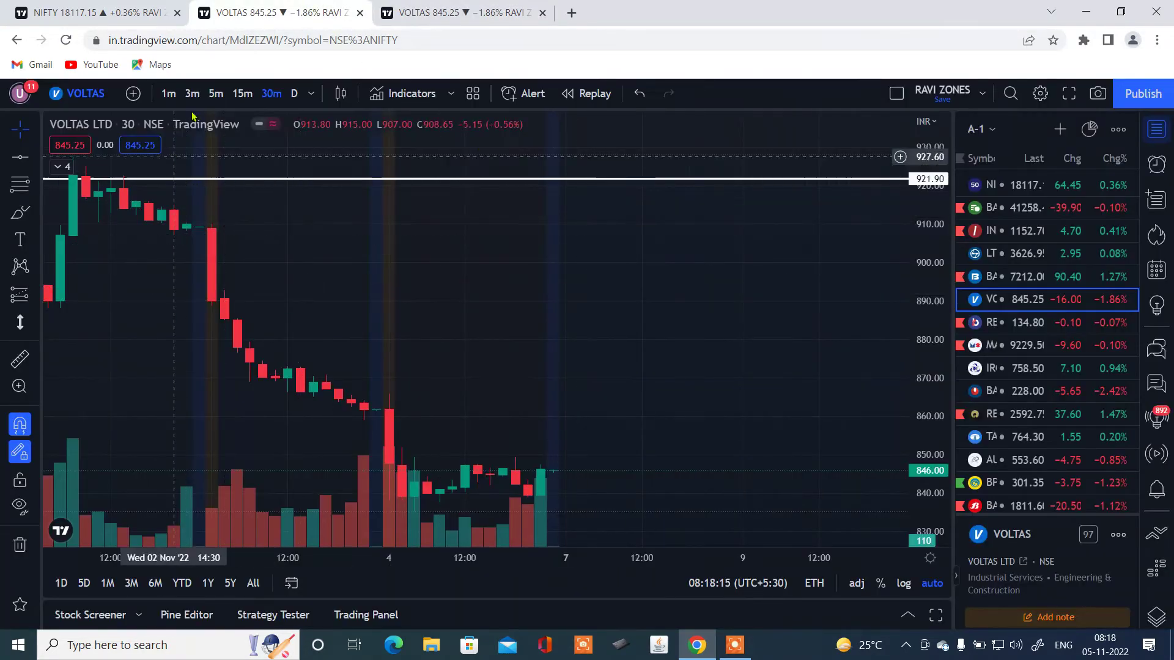
{"action": "left_click", "coordinate": [294, 93]}
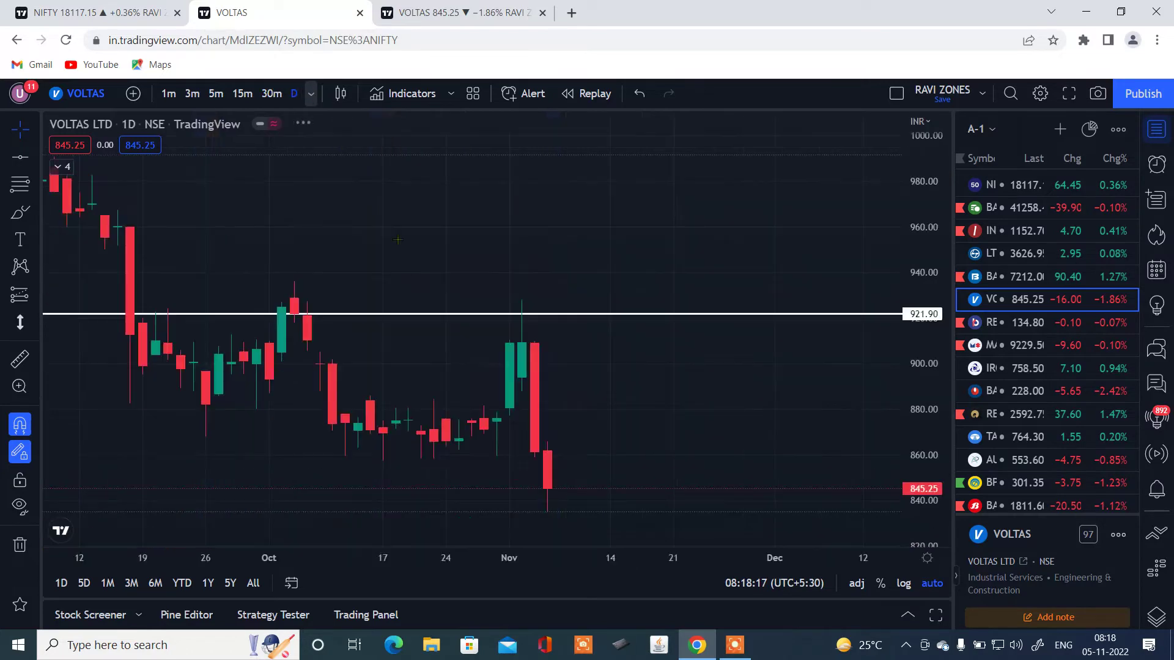
{"action": "scroll", "coordinate": [733, 307], "scroll_direction": "down", "scroll_amount": 5}
{"action": "scroll", "coordinate": [732, 306], "scroll_direction": "up", "scroll_amount": 2}
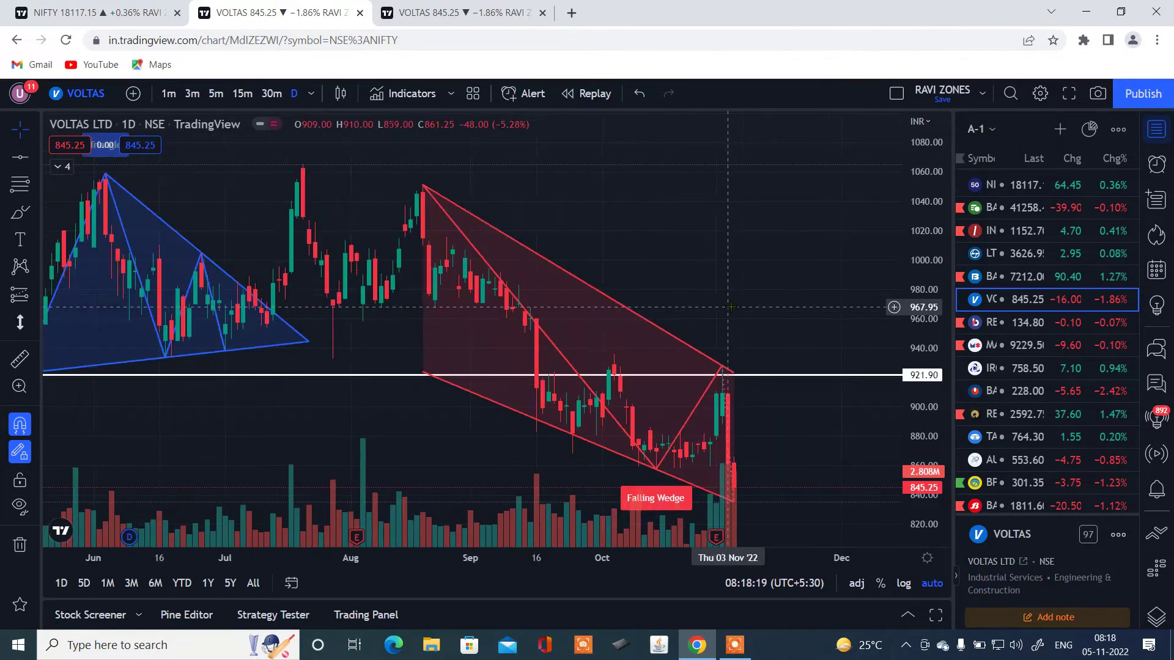
{"action": "scroll", "coordinate": [732, 307], "scroll_direction": "up", "scroll_amount": 1}
{"action": "left_click_drag", "start_coordinate": [647, 214], "coordinate": [529, 215]}
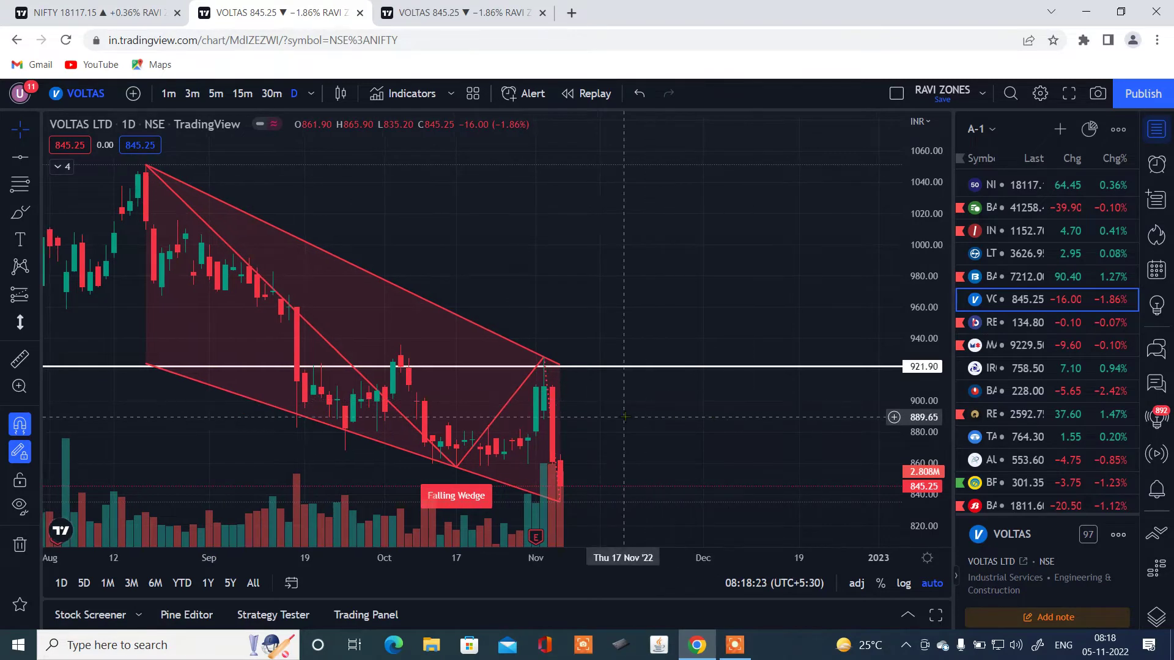
{"action": "left_click_drag", "start_coordinate": [625, 416], "coordinate": [711, 416]}
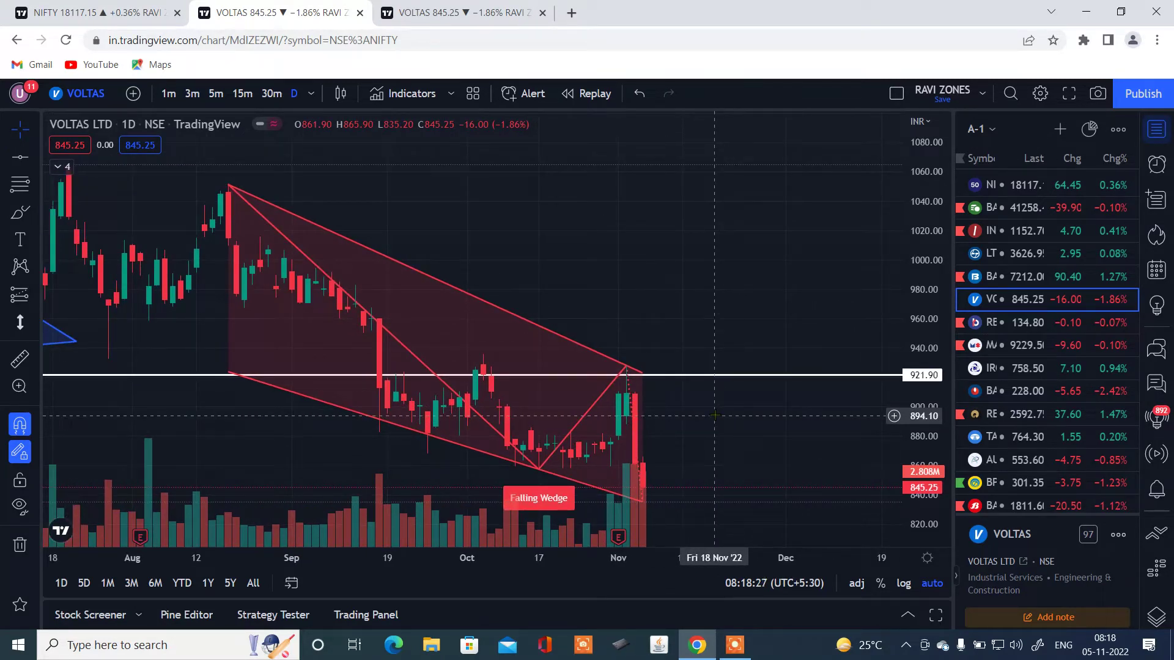
{"action": "mouse_move", "coordinate": [714, 415]}
{"action": "left_mouse_down"}
{"action": "mouse_move", "coordinate": [602, 457]}
{"action": "mouse_move", "coordinate": [666, 428]}
{"action": "left_mouse_up"}
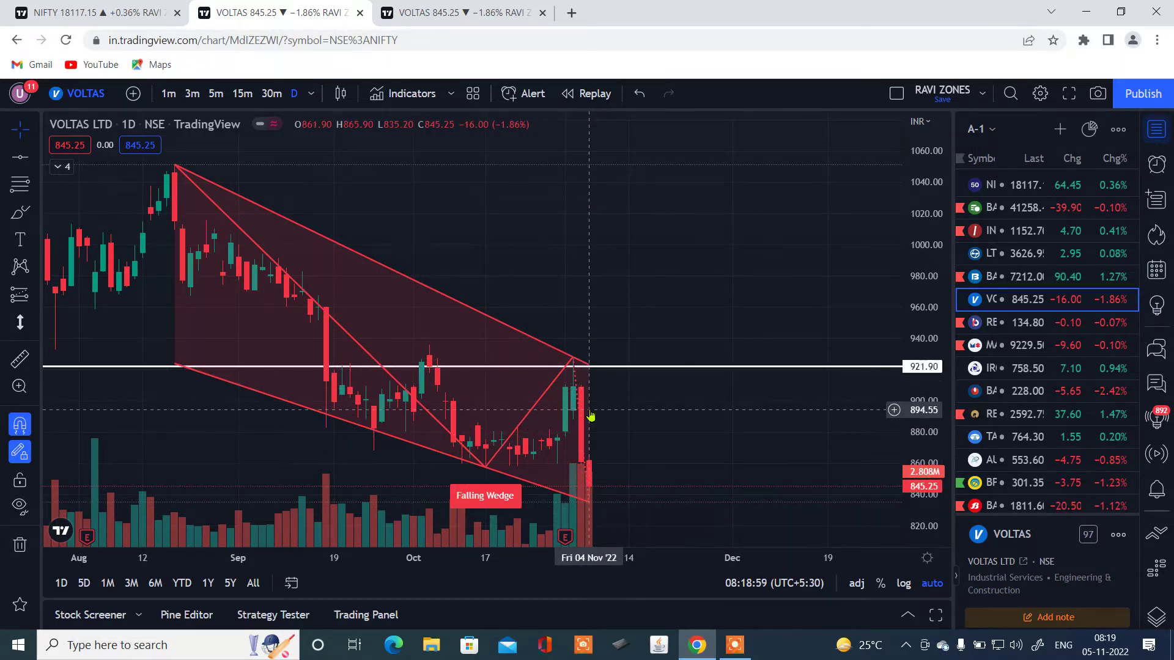
Keep the newest daily candles near the right edge, then move to the NIFTY chart tab
{"action": "scroll", "coordinate": [591, 417], "scroll_direction": "up", "scroll_amount": 2}
{"action": "left_click_drag", "start_coordinate": [605, 400], "coordinate": [768, 396]}
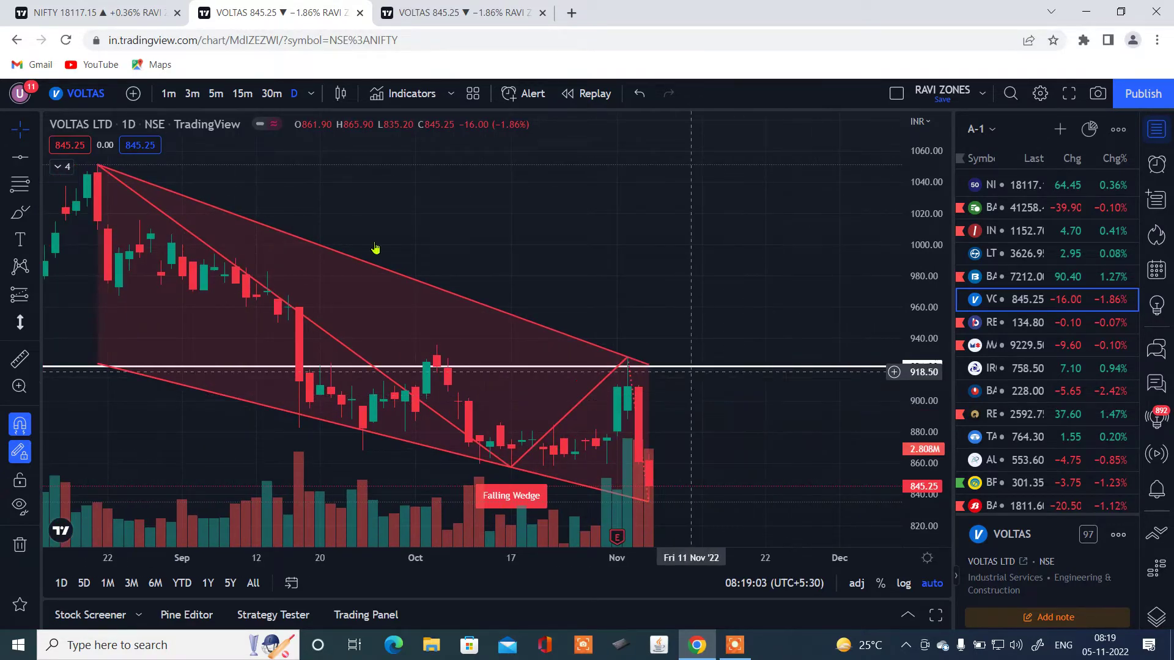
{"action": "left_click", "coordinate": [91, 12]}
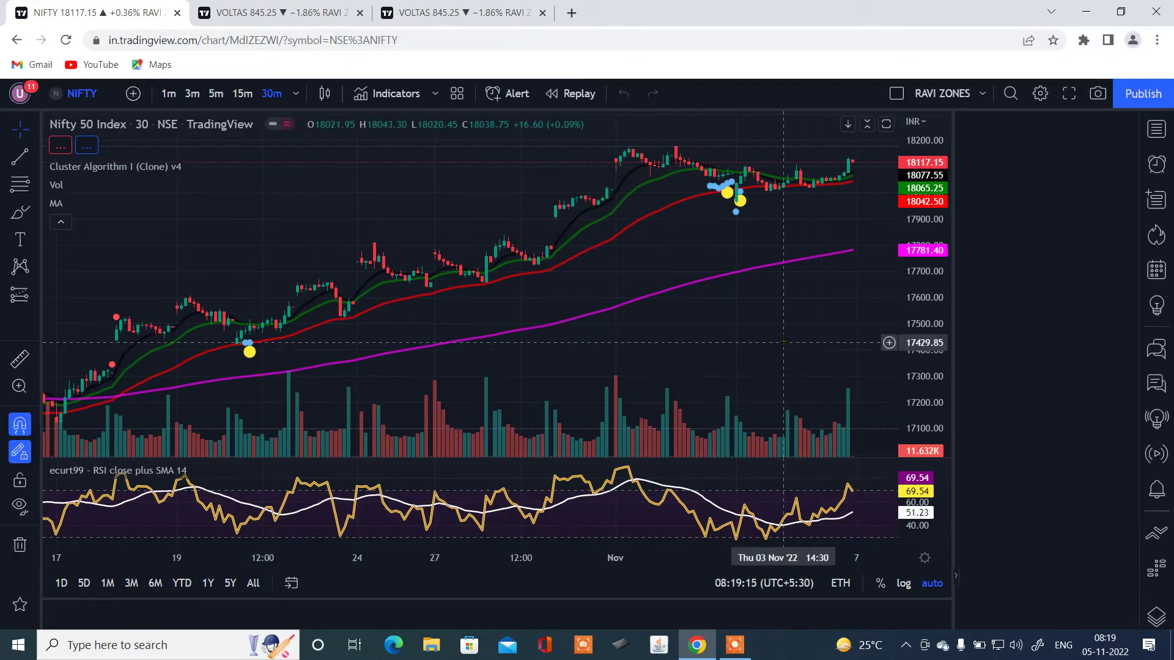
Load VOLTAS from the watchlist in place of Nifty 50 on the 30-minute chart
{"action": "left_click_drag", "start_coordinate": [558, 346], "coordinate": [327, 358]}
{"action": "left_click", "coordinate": [1155, 129]}
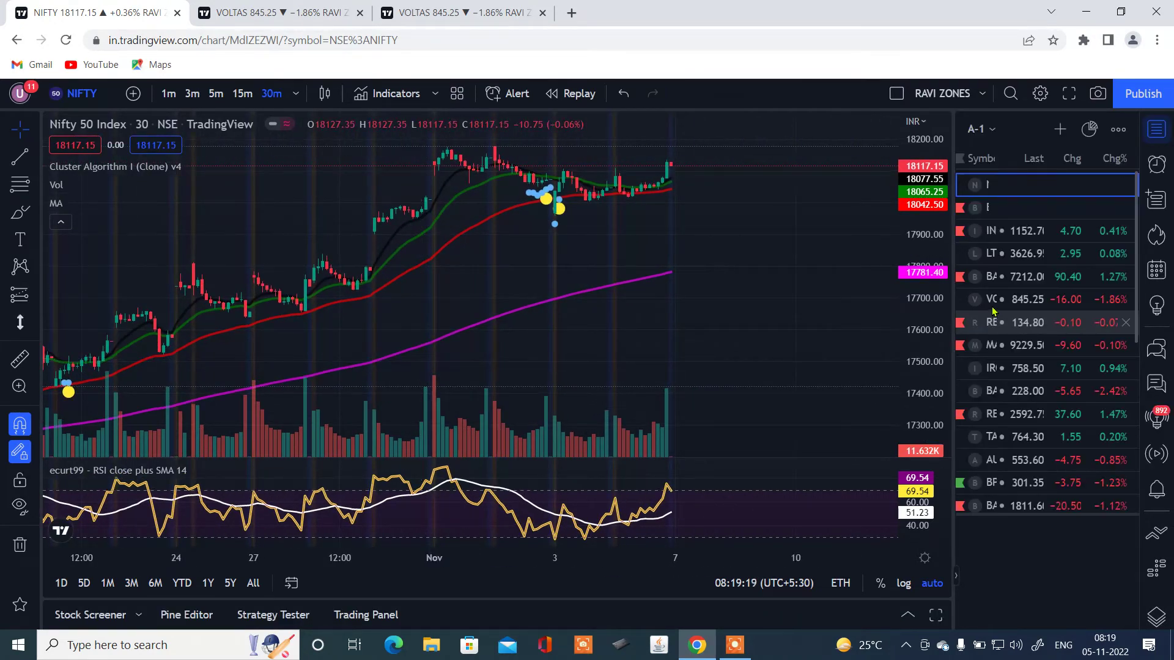
{"action": "left_click", "coordinate": [993, 301]}
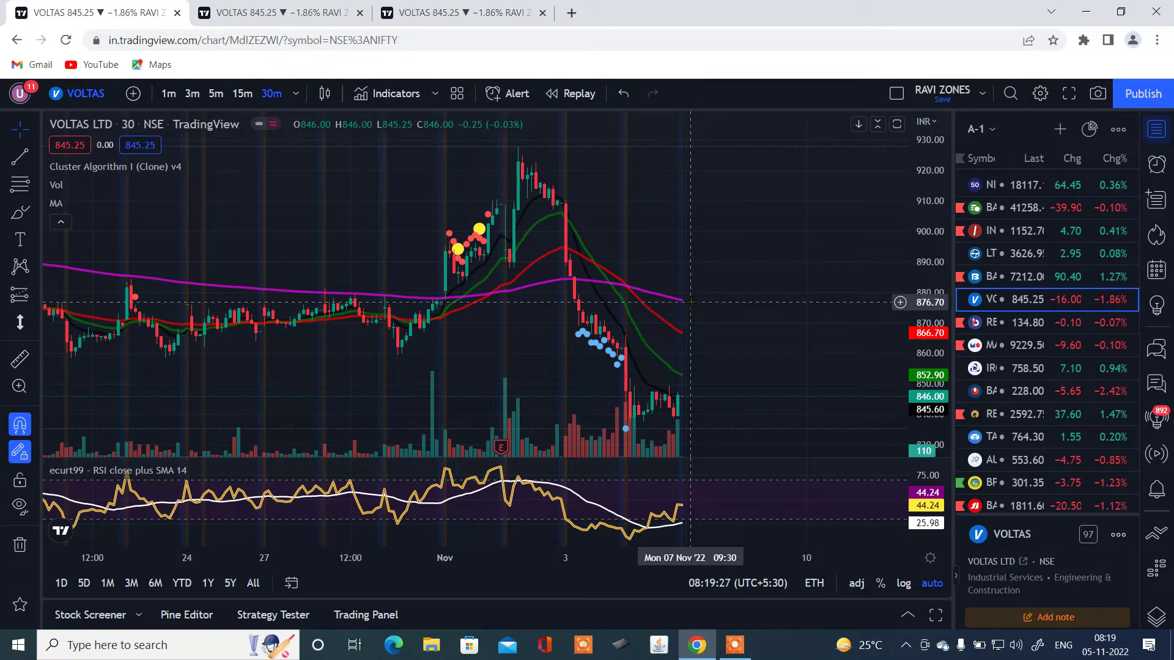
{"action": "scroll", "coordinate": [690, 301], "scroll_direction": "up", "scroll_amount": 2}
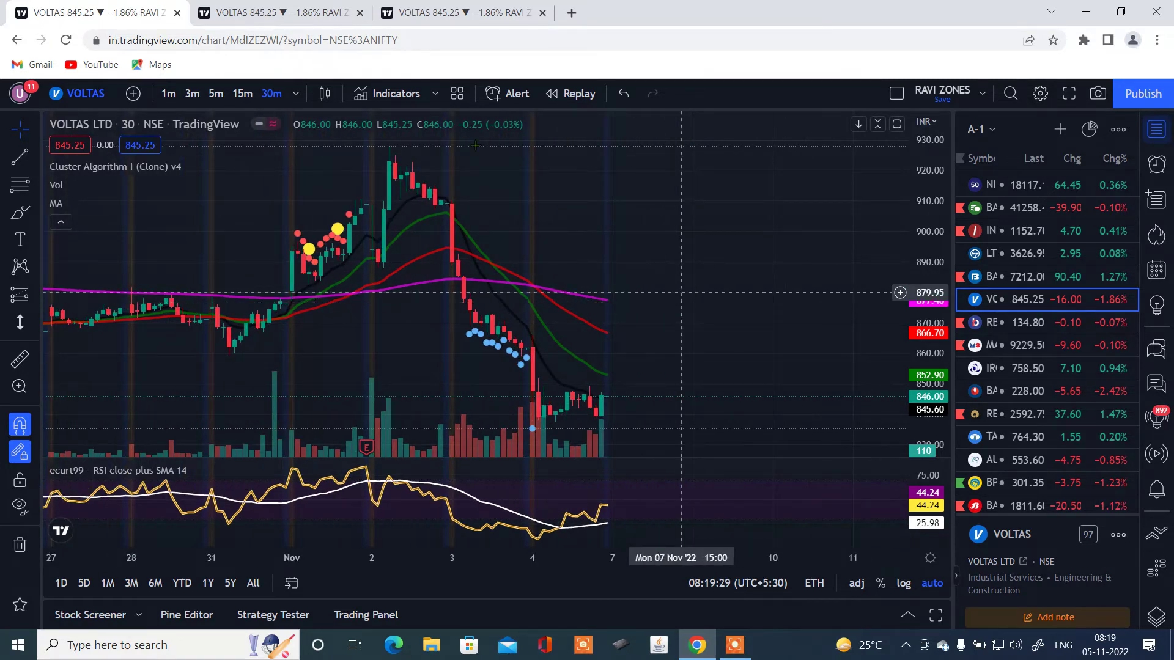
Star the 1 day interval as a favourite and switch VOLTAS to daily bars
{"action": "left_click", "coordinate": [295, 97]}
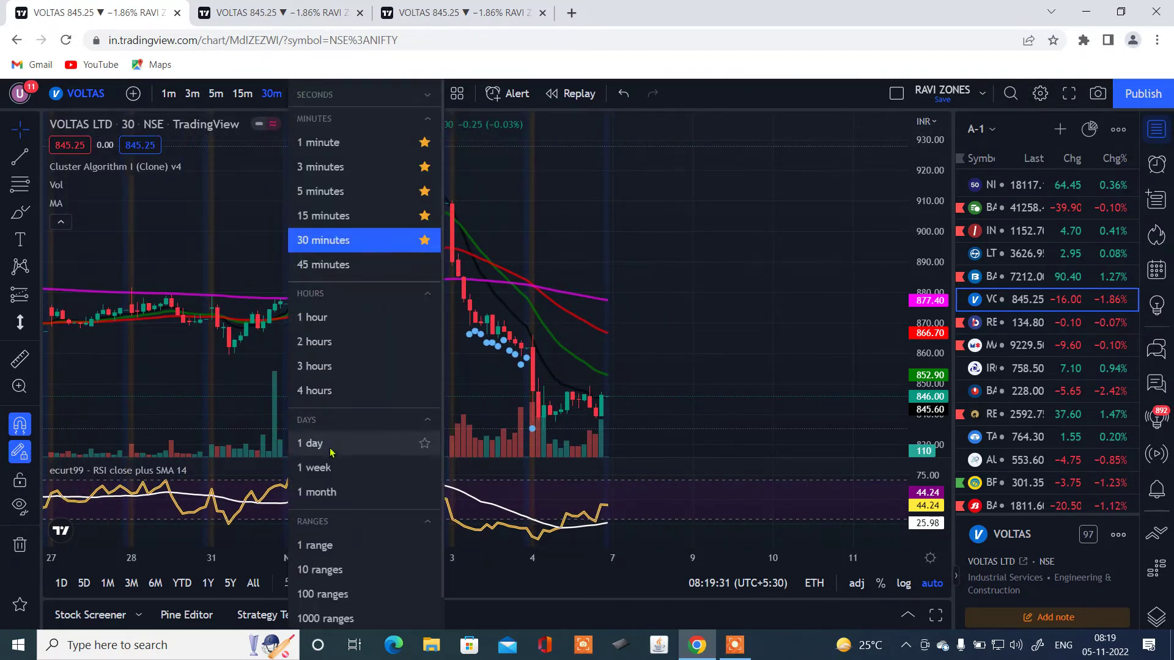
{"action": "left_click", "coordinate": [375, 451]}
{"action": "left_click", "coordinate": [512, 423]}
{"action": "key", "text": "d"}
{"action": "key", "text": "Return"}
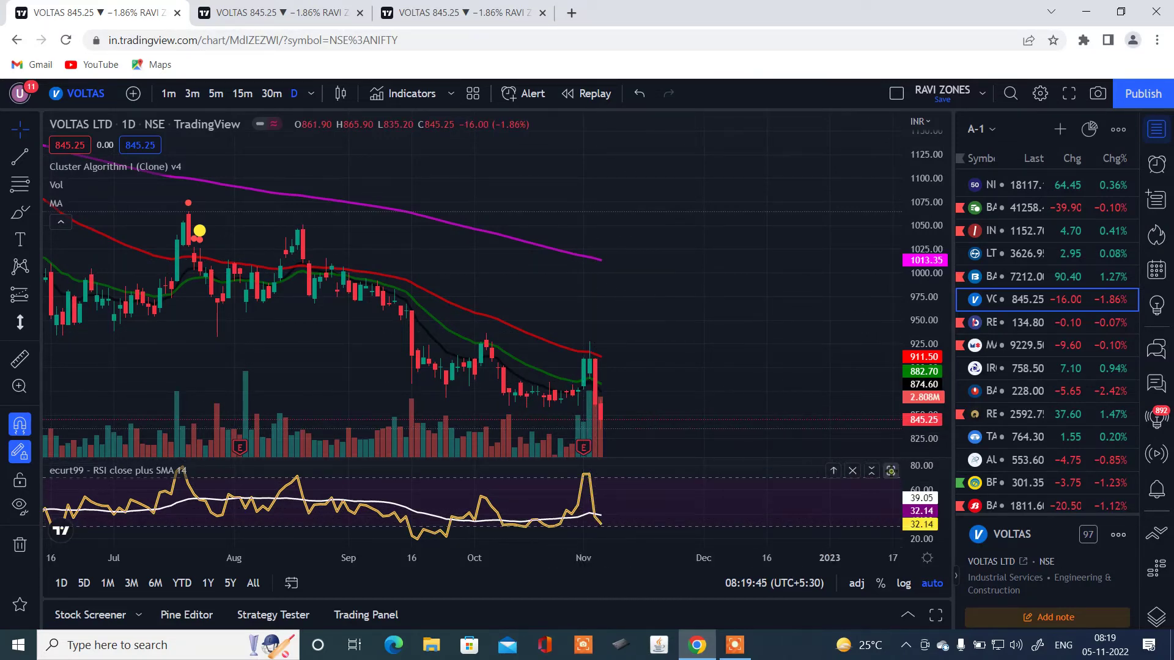
Maximize and restore the RSI pane to check daily readings, then return to 30m bars
{"action": "left_click", "coordinate": [890, 471]}
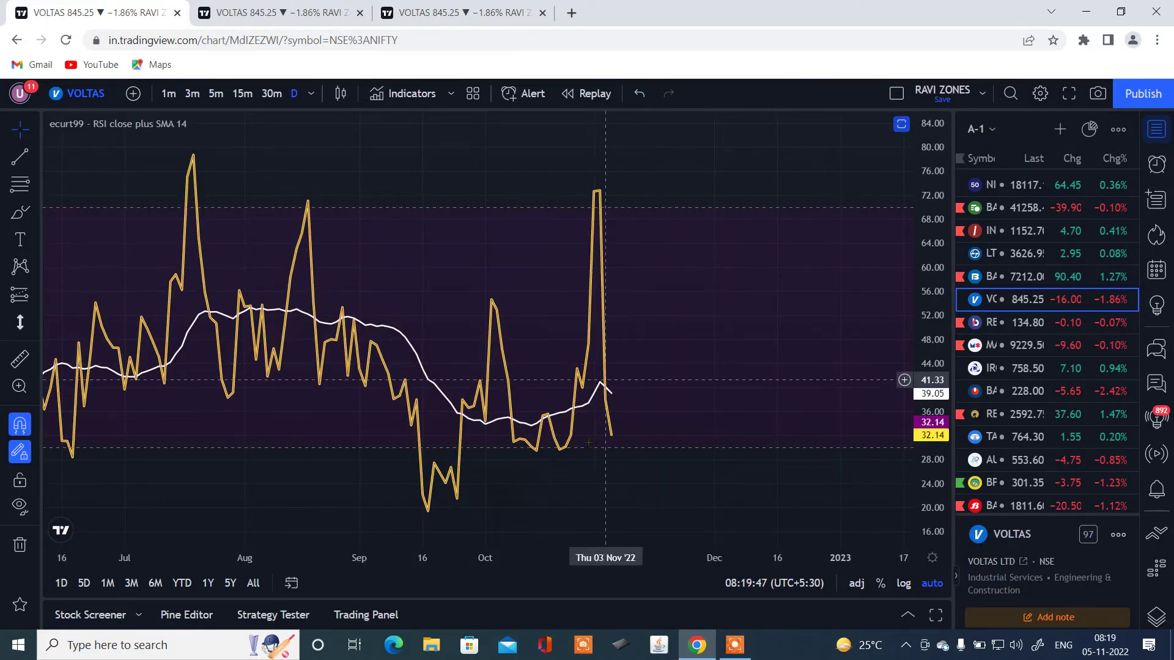
{"action": "mouse_move", "coordinate": [662, 452]}
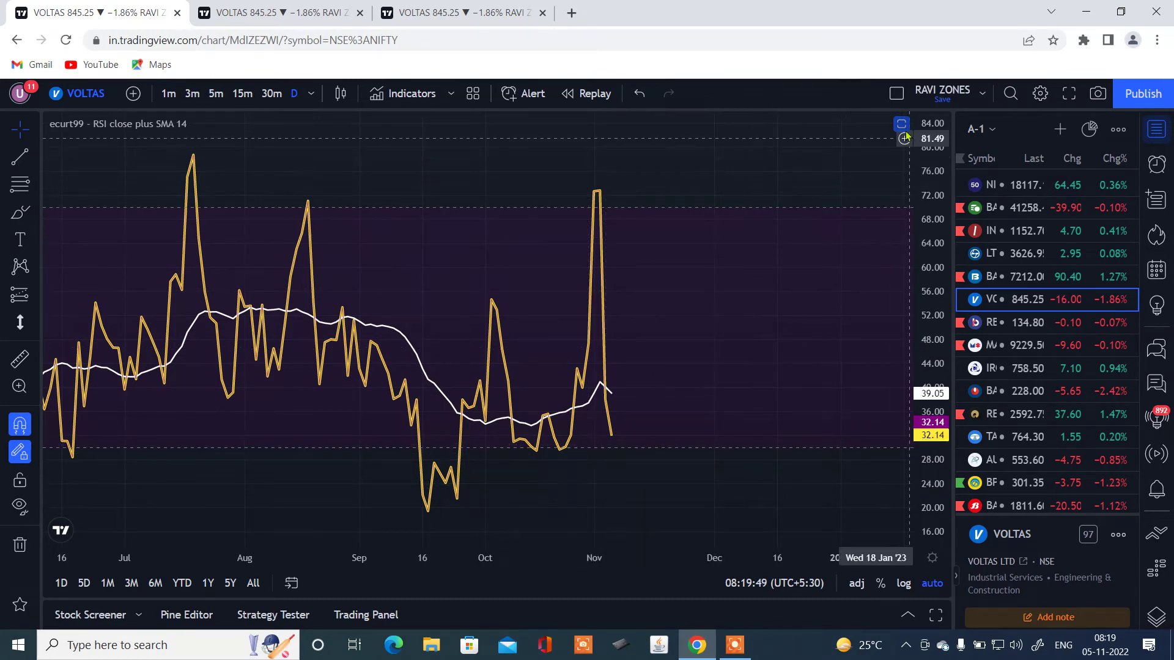
{"action": "left_click", "coordinate": [902, 126]}
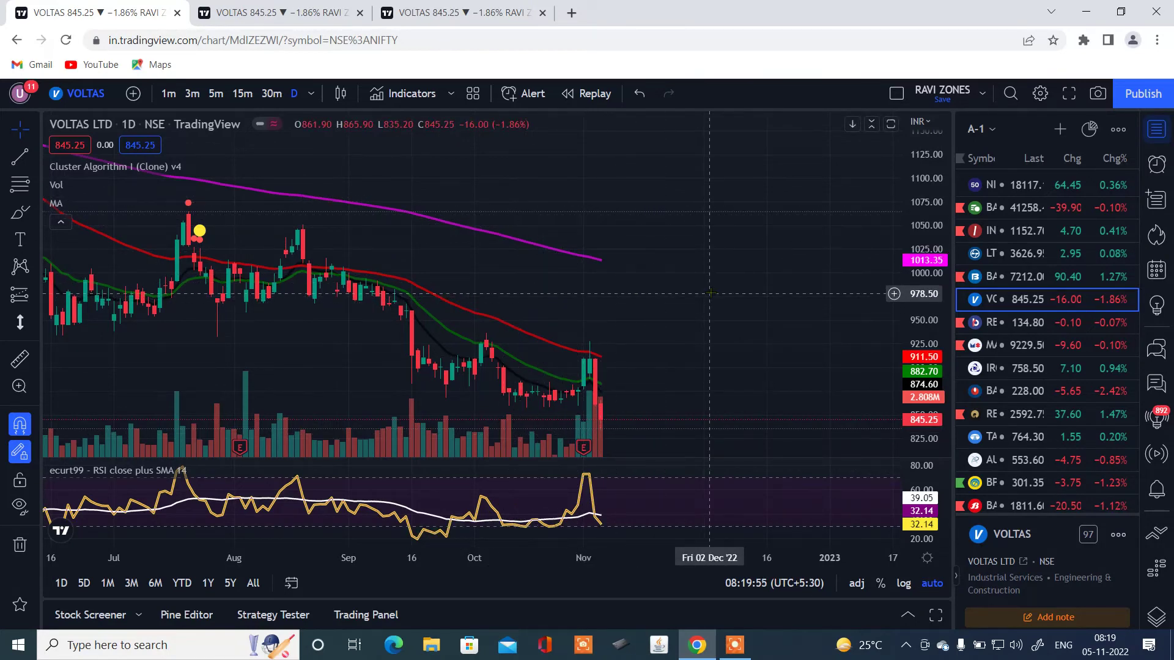
{"action": "scroll", "coordinate": [709, 292], "scroll_direction": "up", "scroll_amount": 3}
{"action": "scroll", "coordinate": [712, 297], "scroll_direction": "down", "scroll_amount": 1}
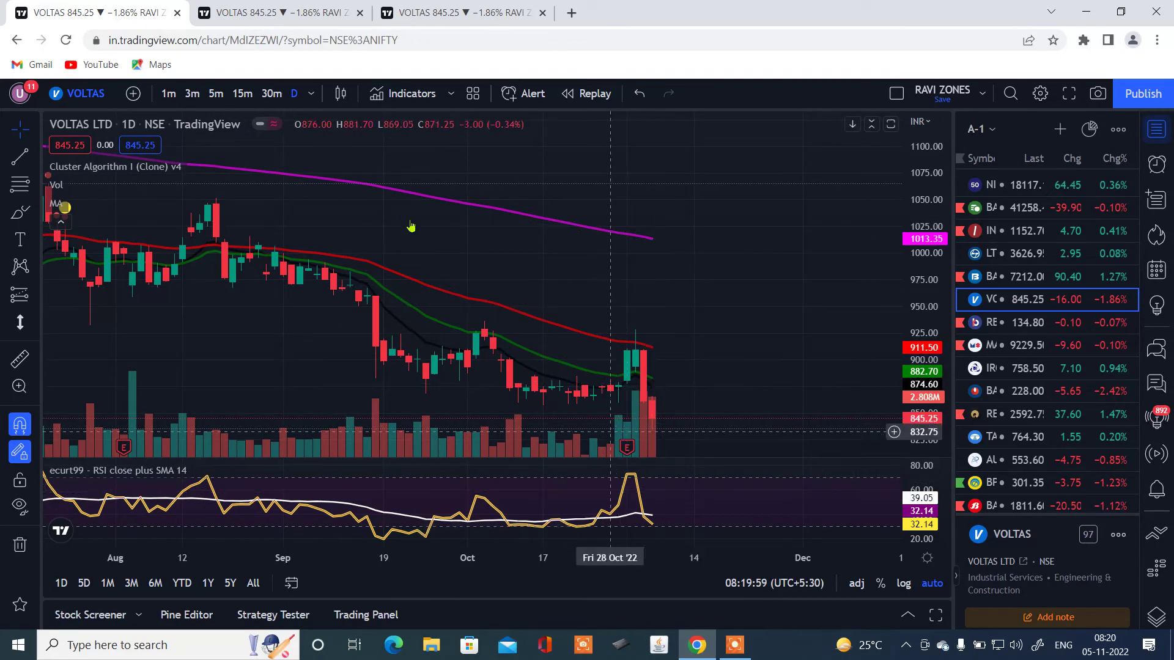
{"action": "left_click", "coordinate": [272, 94]}
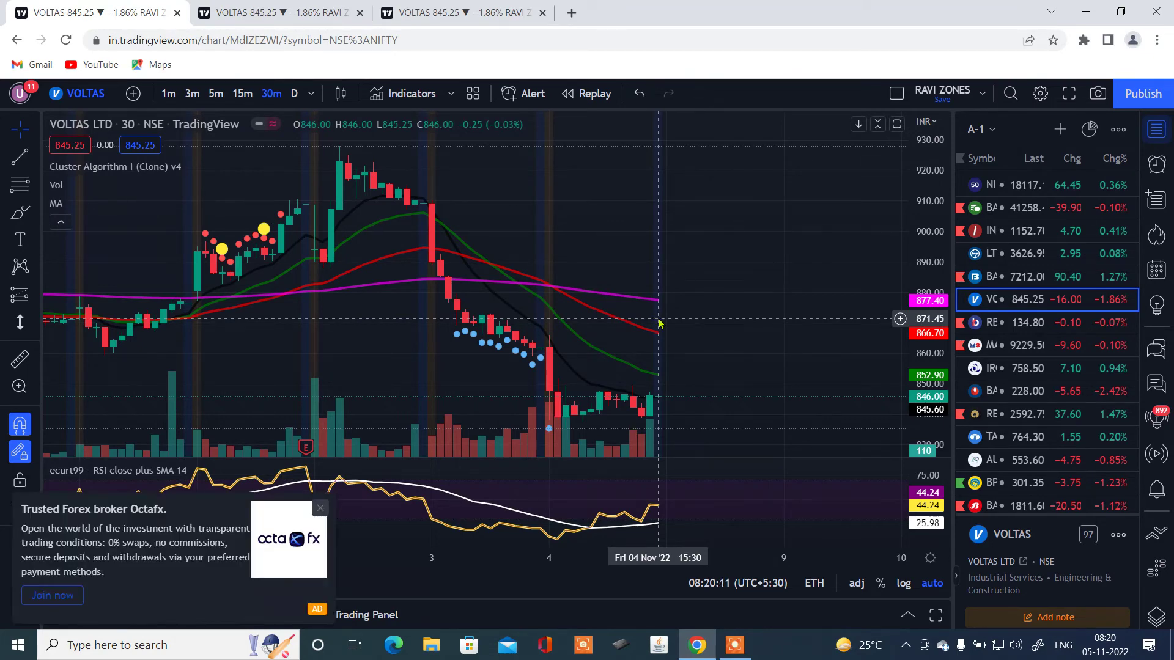
Close the Octafx ad and the Go ad-free offer, then readjust the chart zoom
{"action": "left_click", "coordinate": [321, 512]}
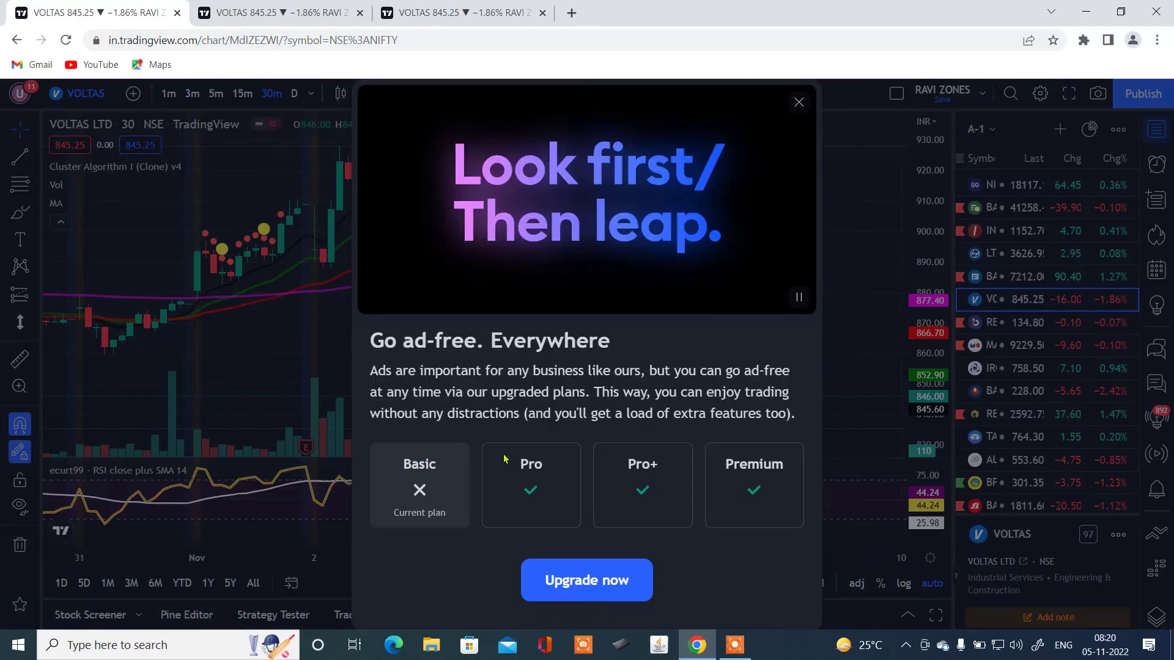
{"action": "left_click", "coordinate": [797, 102]}
{"action": "scroll", "coordinate": [691, 297], "scroll_direction": "up", "scroll_amount": 2}
{"action": "scroll", "coordinate": [692, 298], "scroll_direction": "up", "scroll_amount": 1}
{"action": "scroll", "coordinate": [693, 299], "scroll_direction": "up", "scroll_amount": 2}
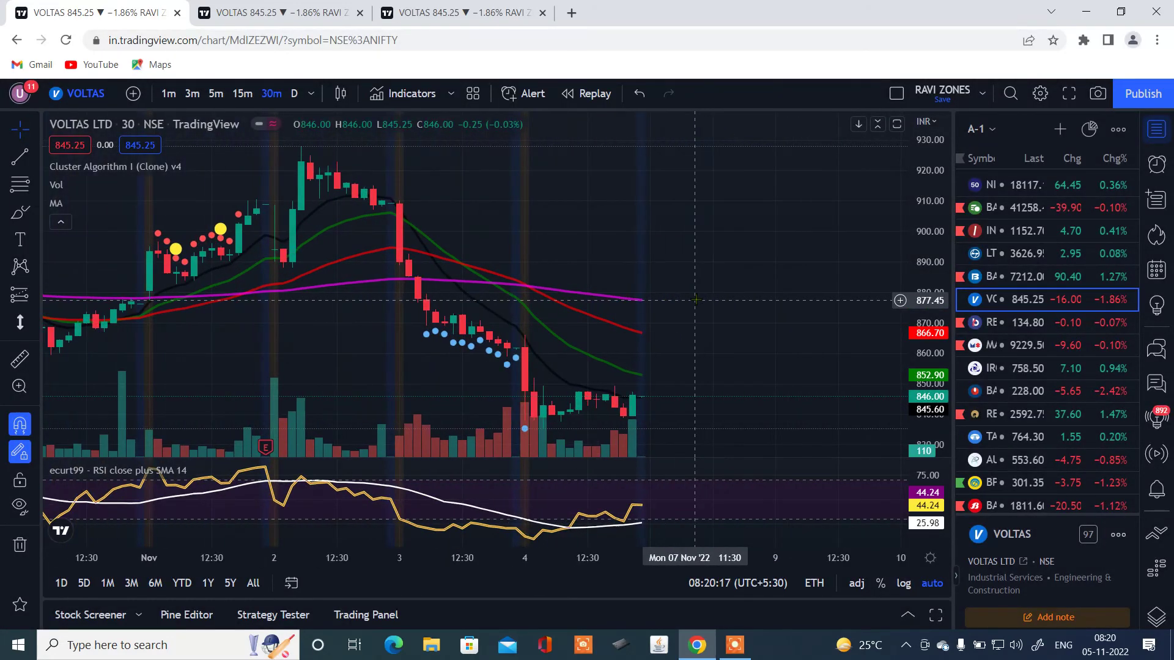
{"action": "scroll", "coordinate": [695, 300], "scroll_direction": "up", "scroll_amount": 2}
{"action": "scroll", "coordinate": [695, 299], "scroll_direction": "down", "scroll_amount": 3}
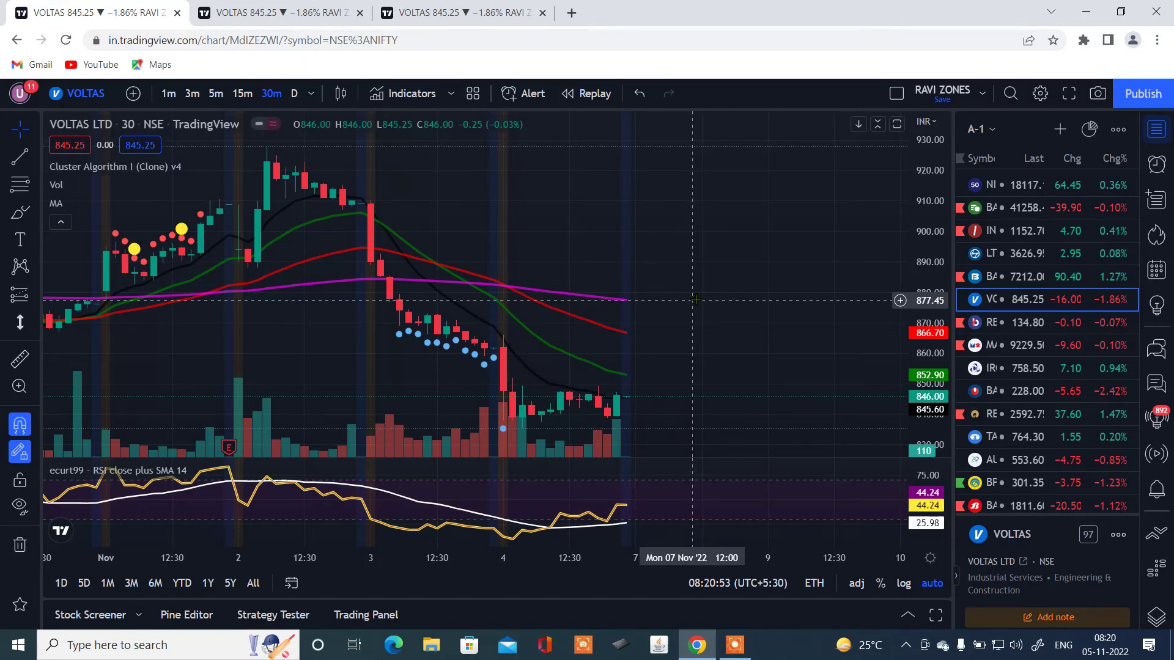
{"action": "left_click", "coordinate": [737, 646]}
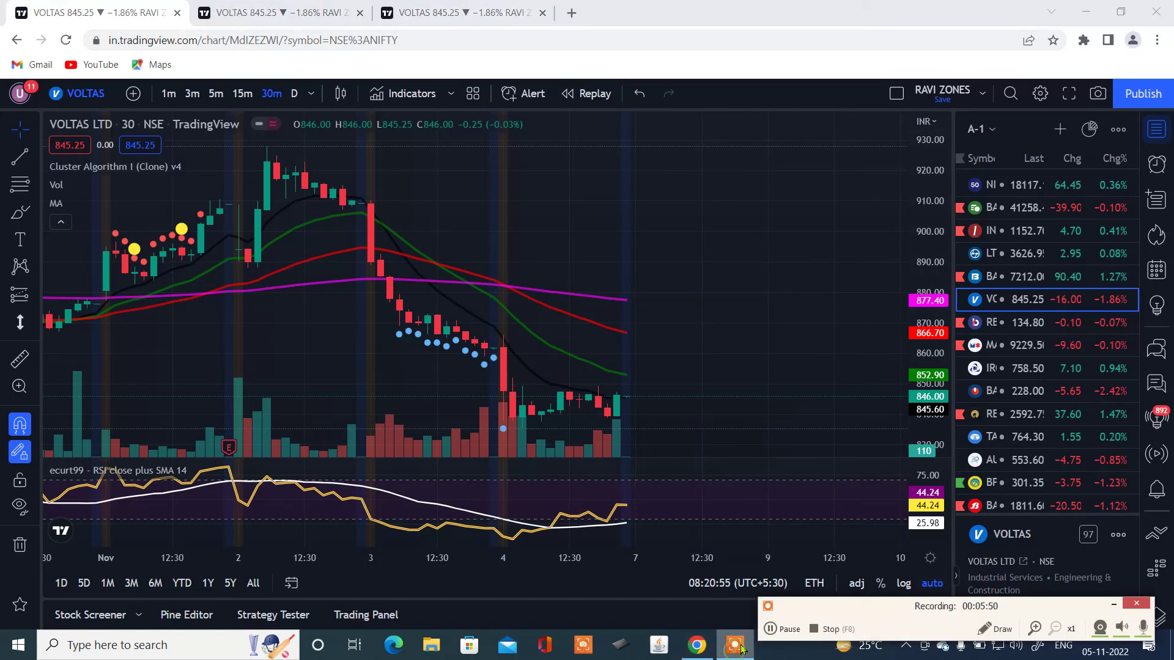